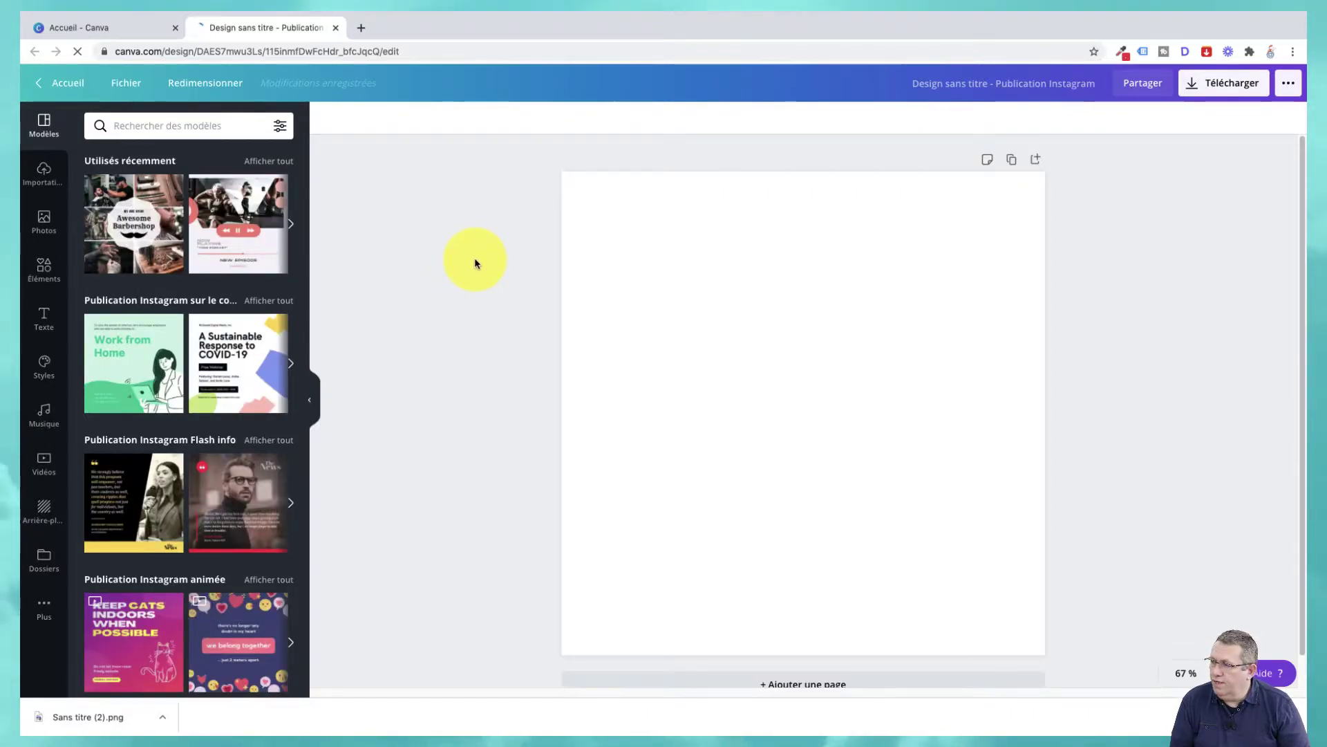
- Open the full Dégradés collection in the elements library
left_click(44, 270)
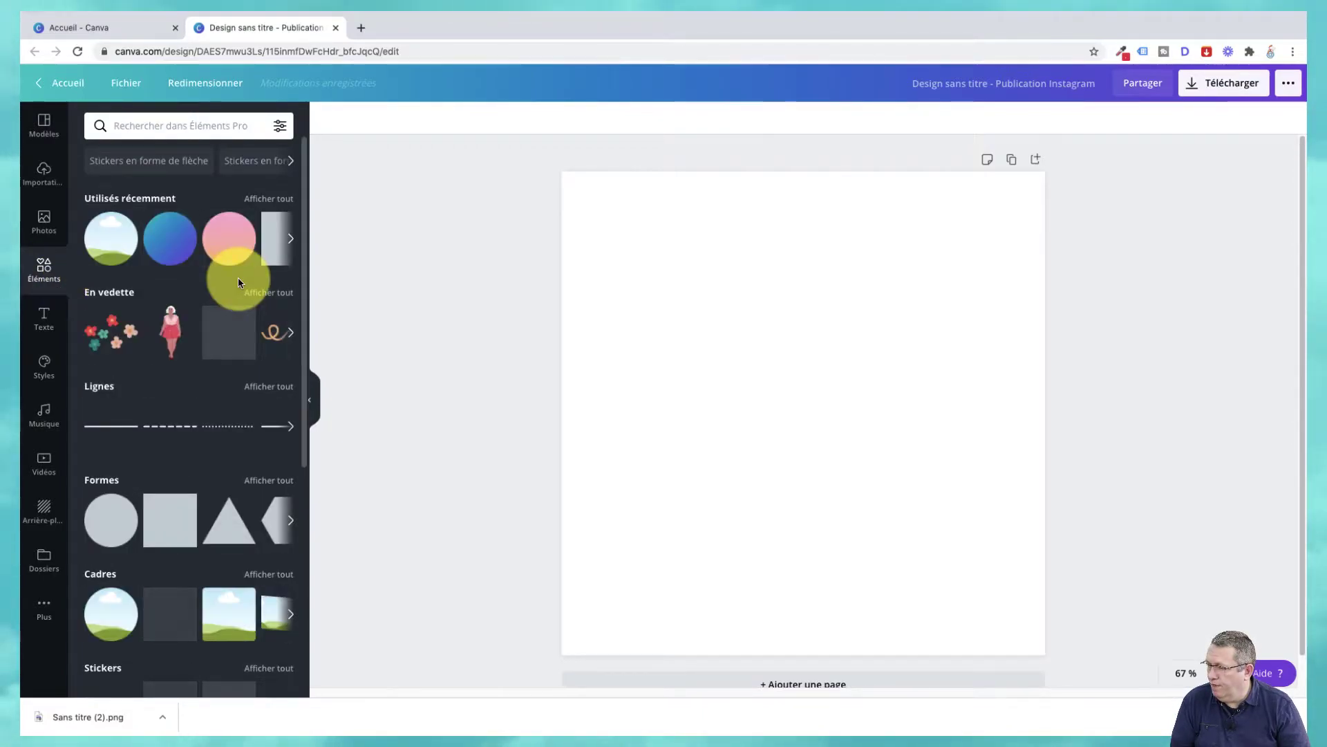
scroll(239, 282, "down", 5)
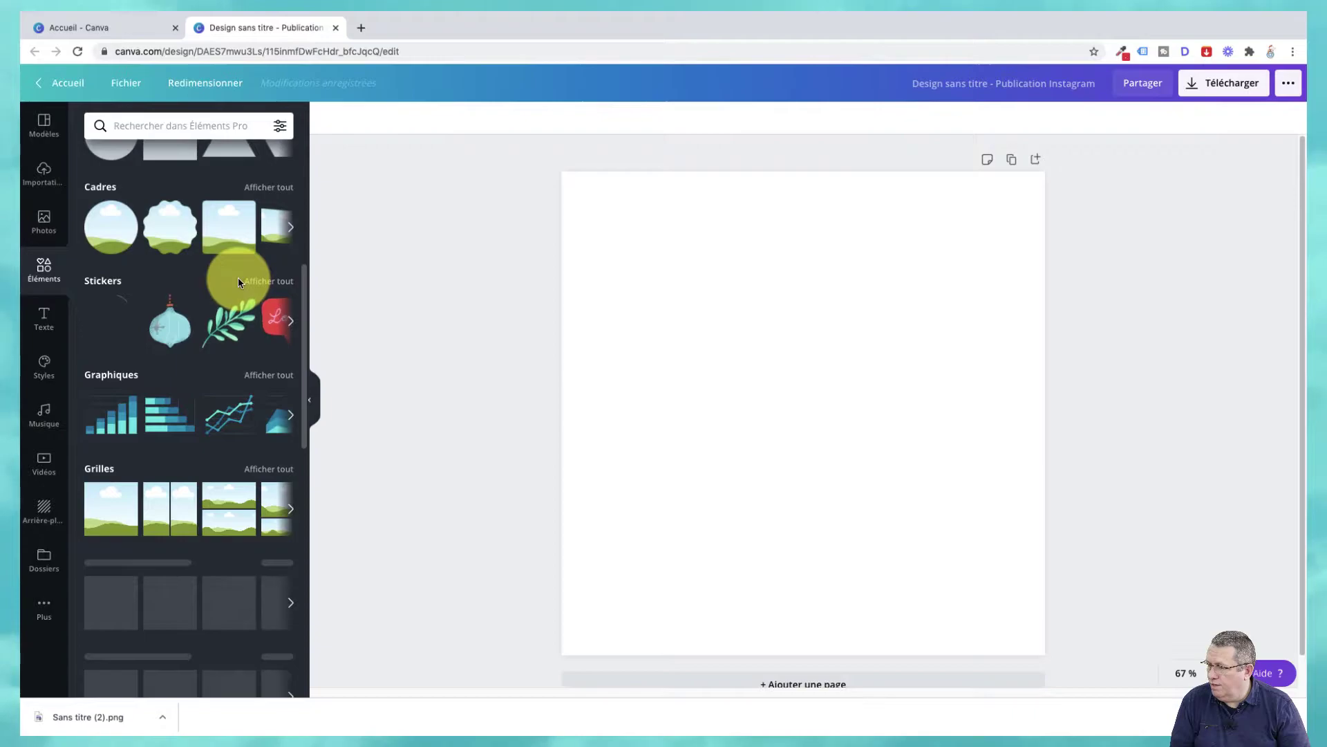
scroll(239, 282, "down", 1)
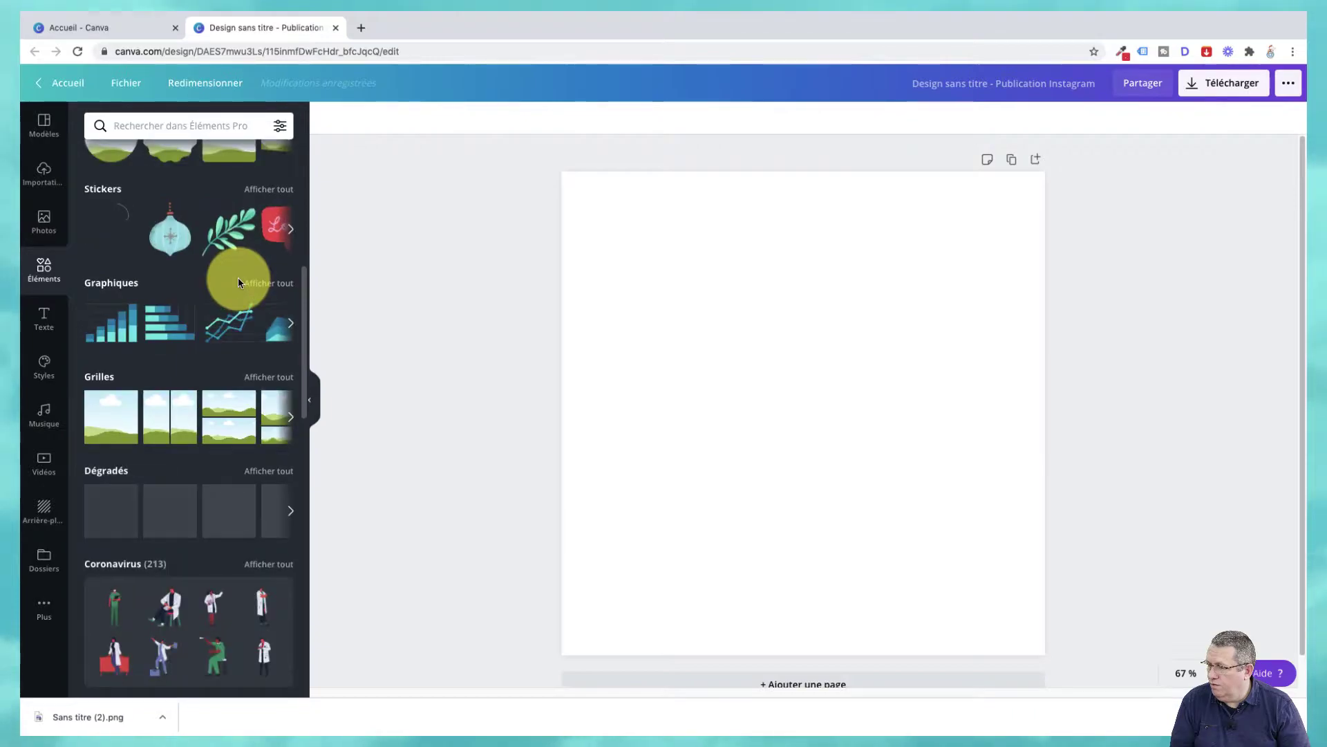
left_click(277, 475)
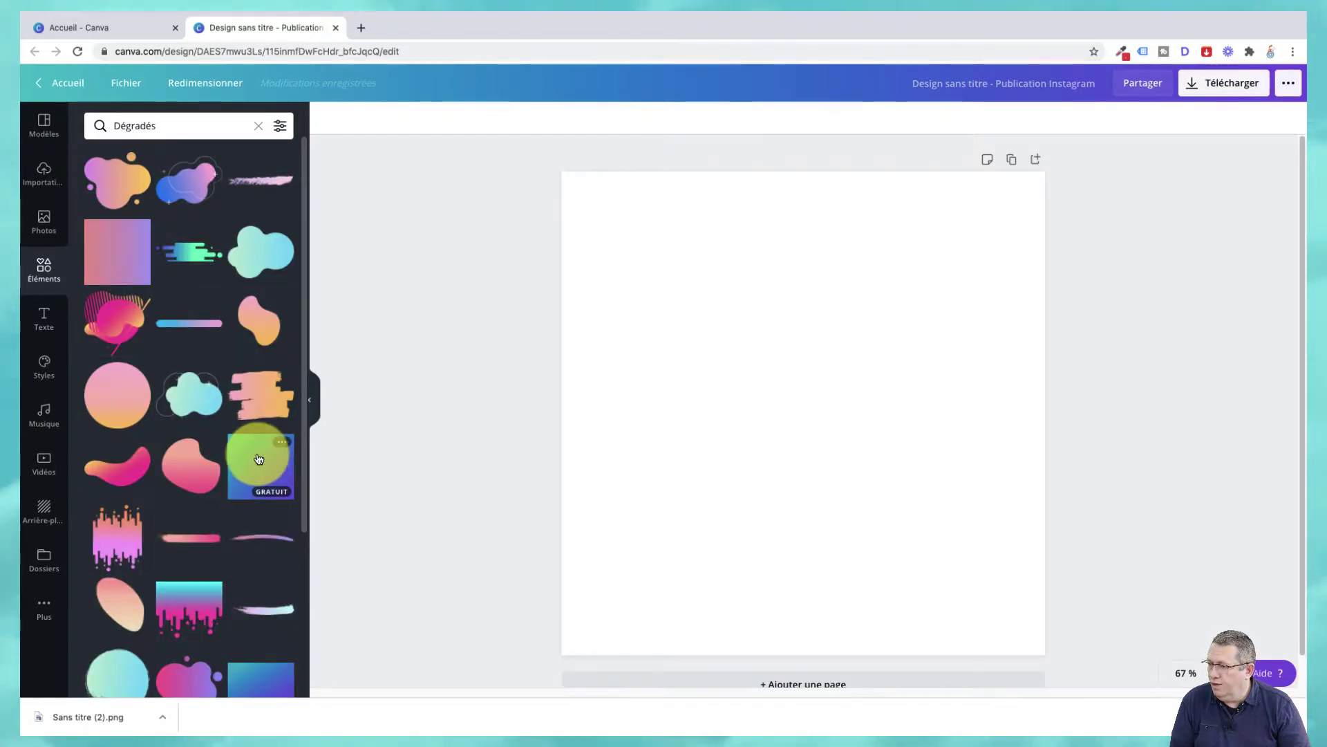
- Add the pink-to-orange gradient circle and enlarge it to fill the whole square page
scroll(173, 423, "down", 1)
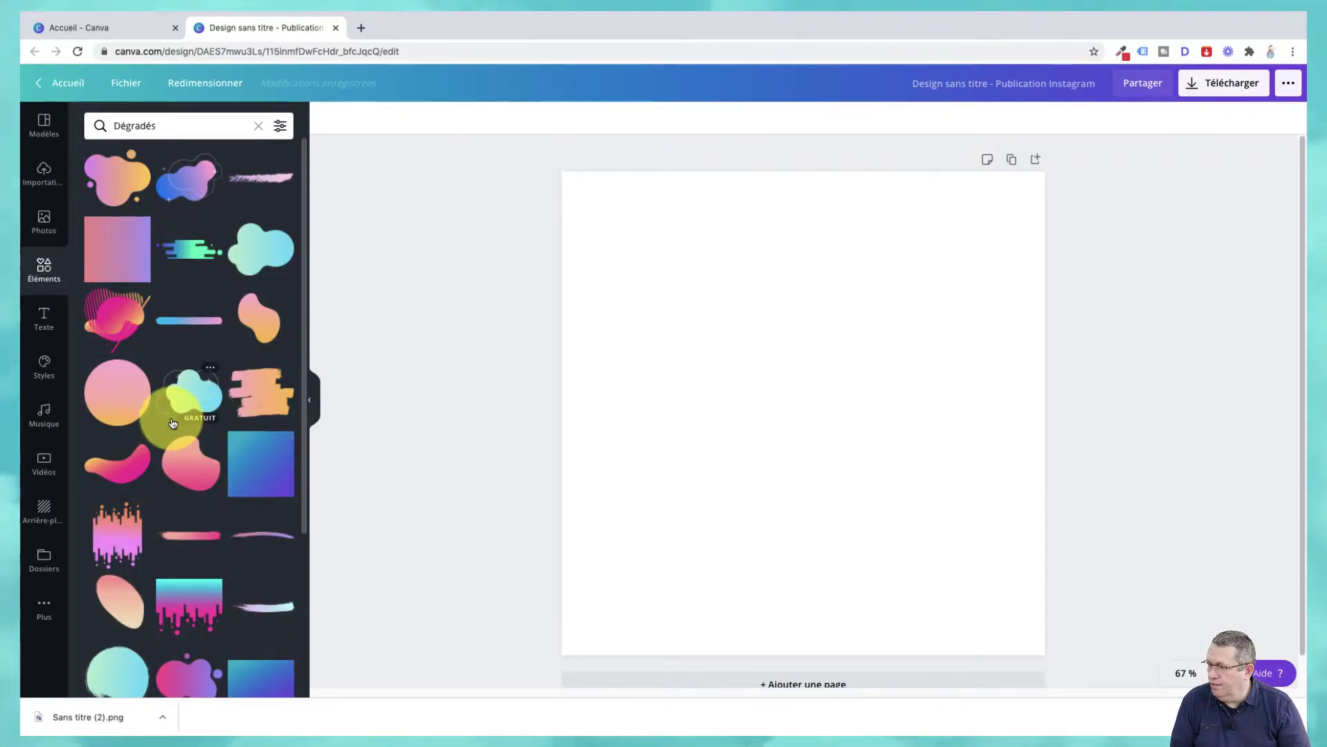
left_click(114, 400)
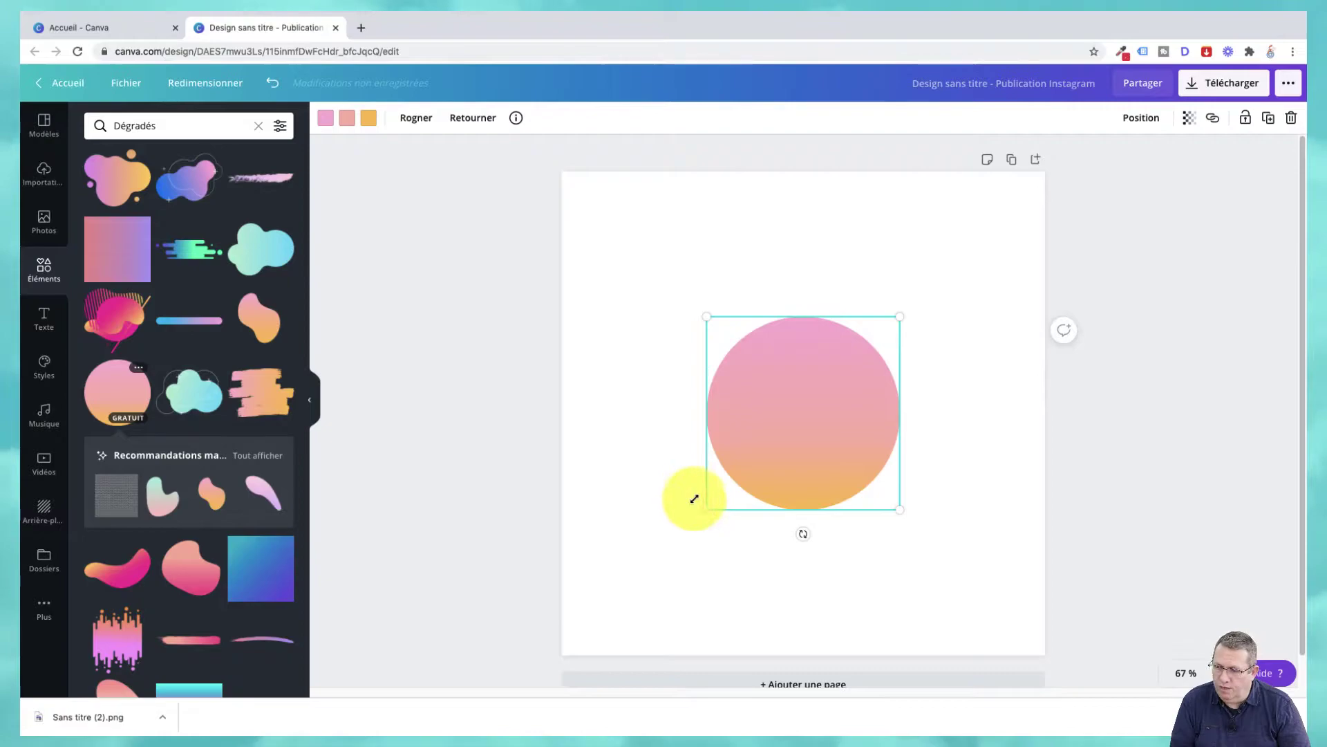
left_click_drag(706, 509, 574, 662)
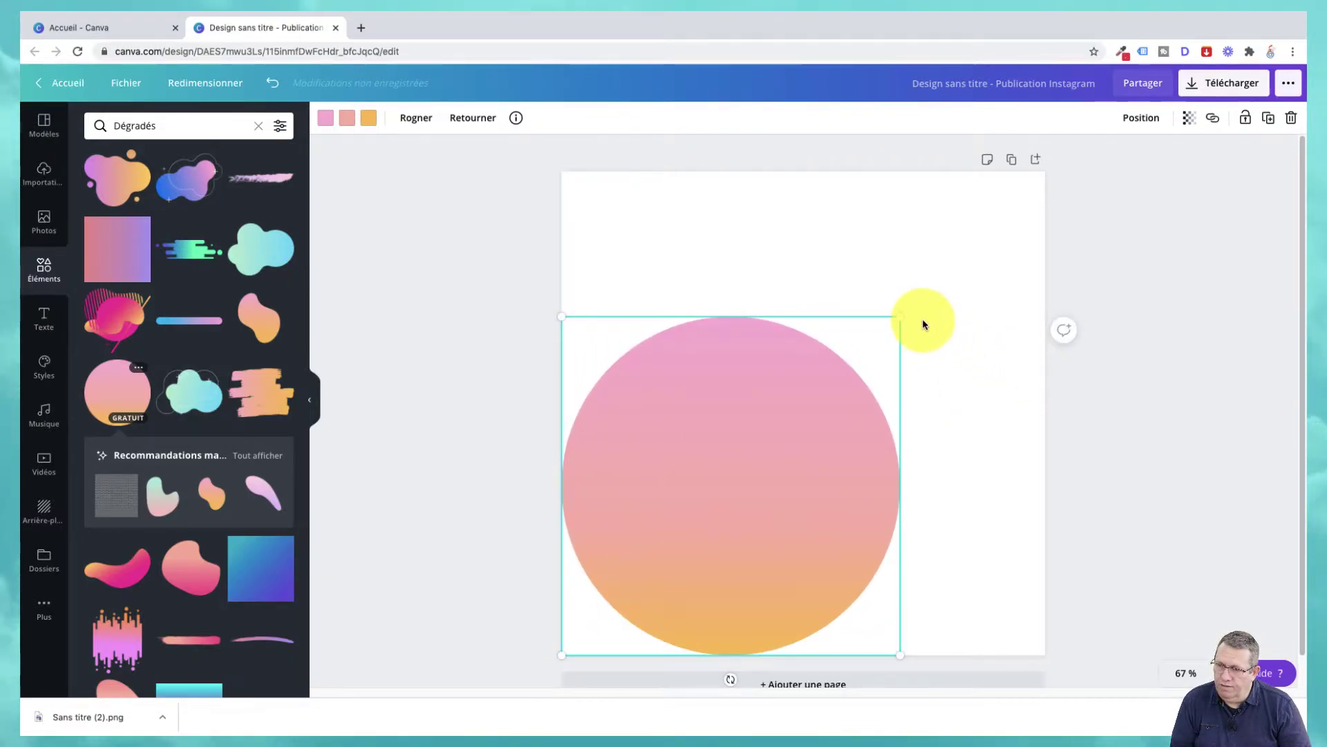
left_click_drag(902, 318, 1068, 197)
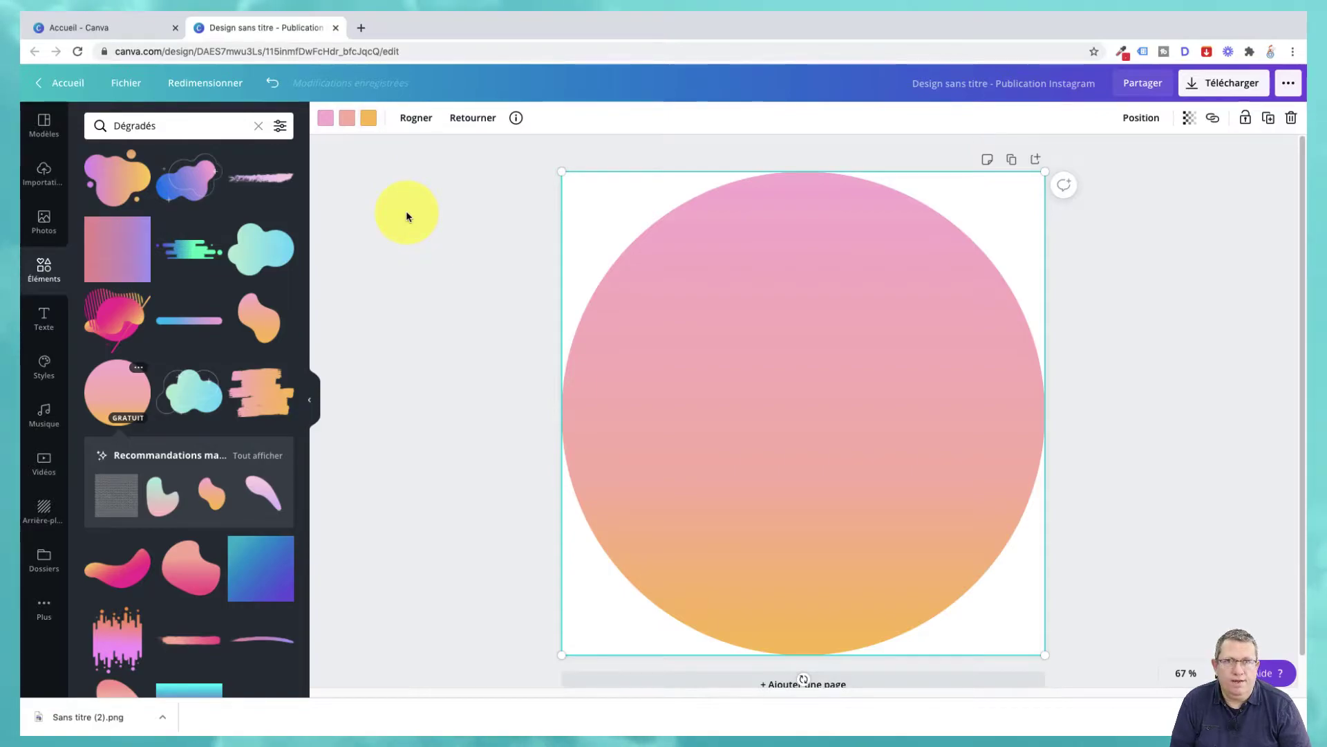
- Recolour the circle's three gradient colours with default dark grey, purple and deep indigo, from first to last
left_click(326, 119)
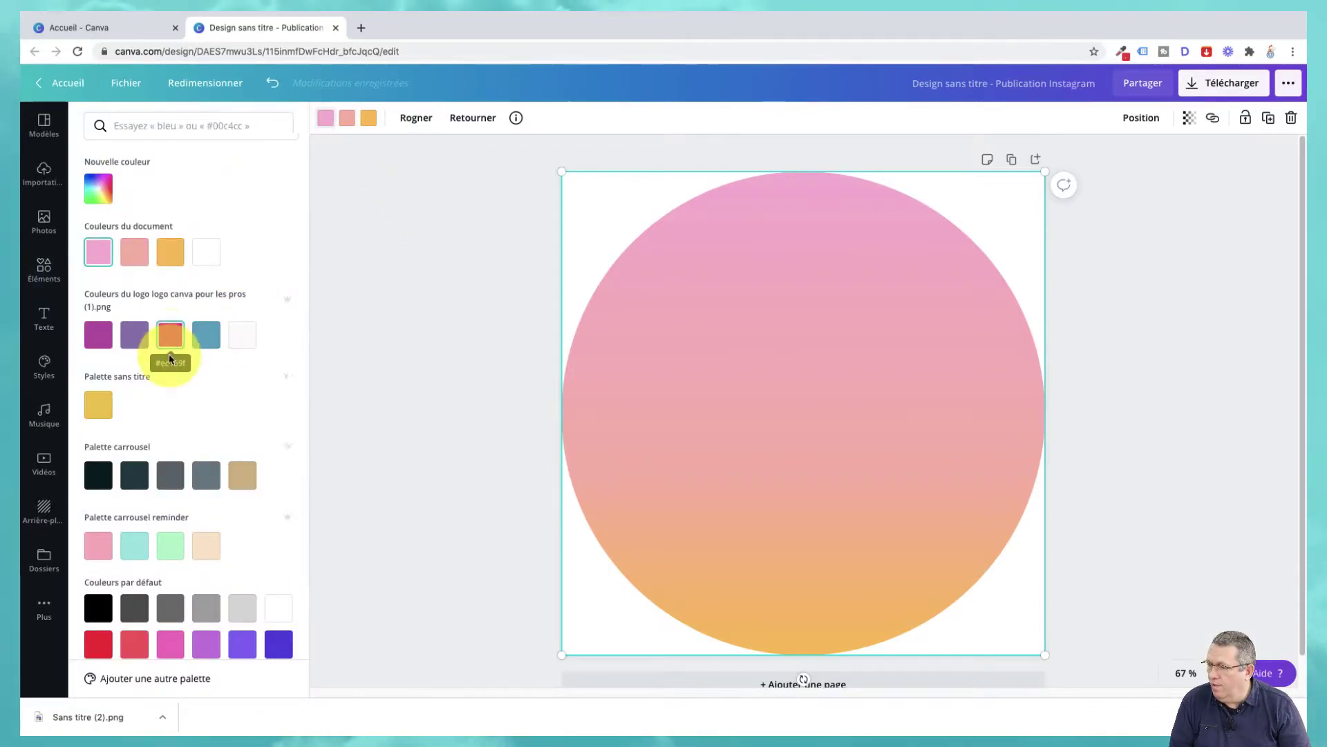
left_click(134, 608)
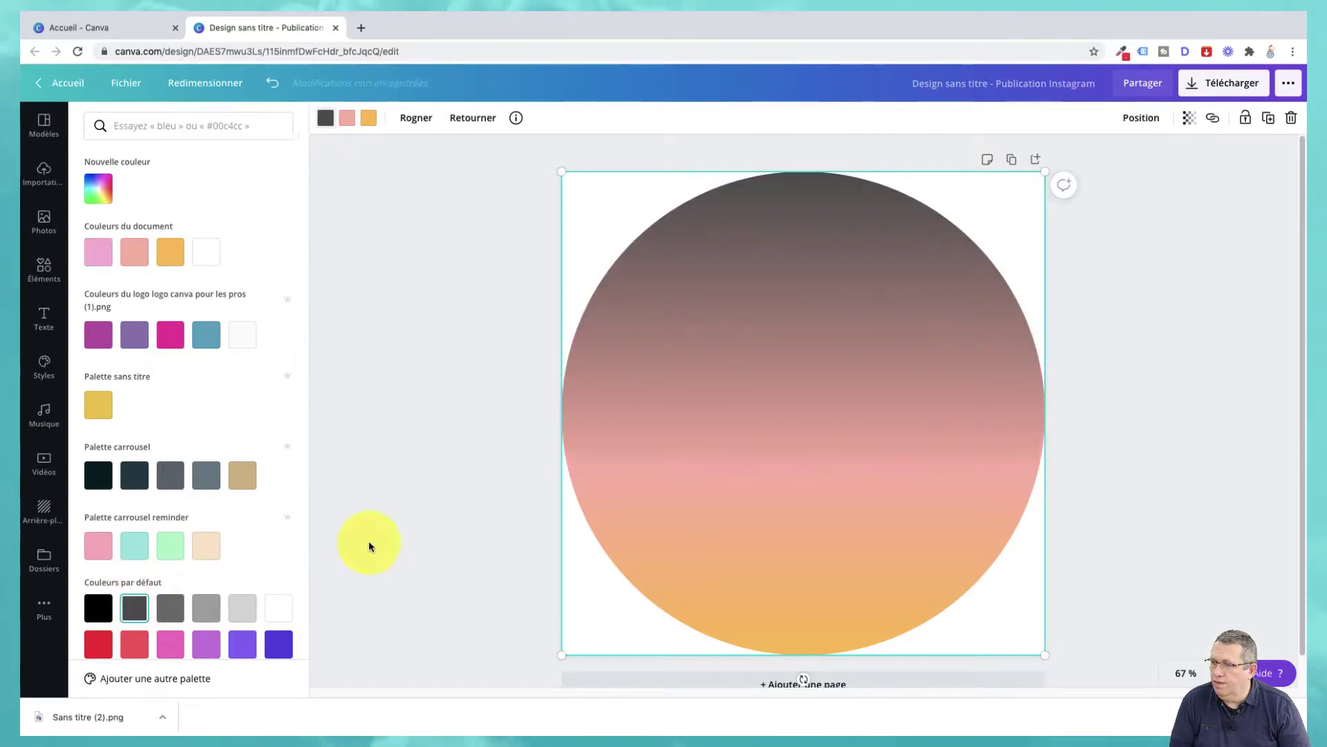
left_click(347, 118)
left_click(208, 645)
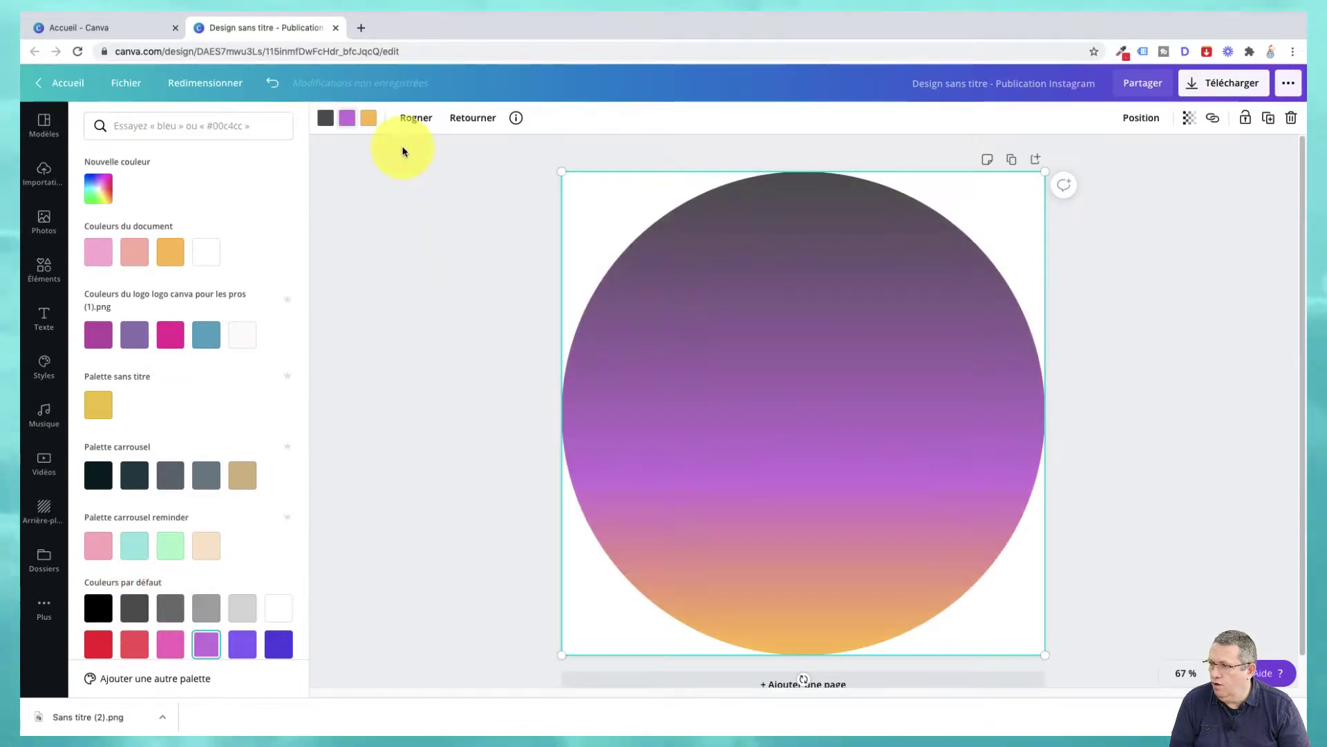
left_click(370, 119)
left_click(278, 644)
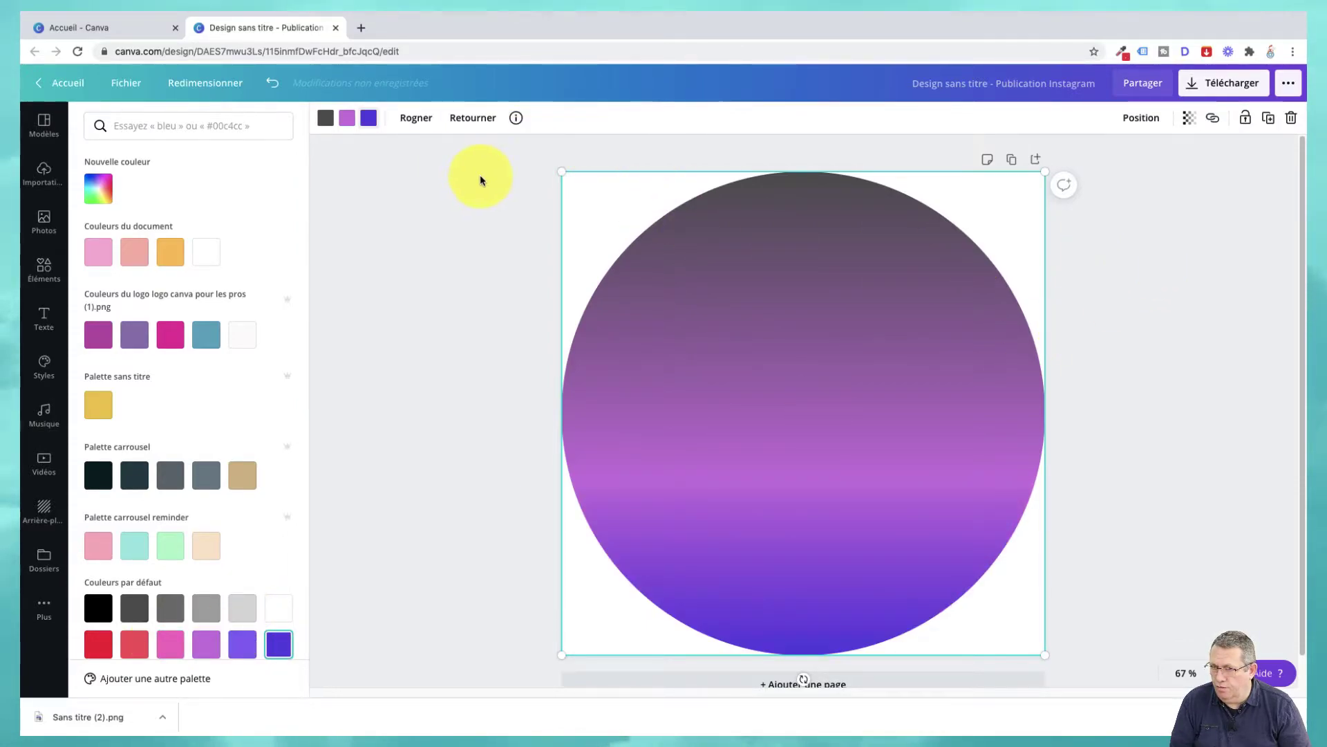
- Undo the last colour change and delete the gradient circle from the page
left_click(272, 83)
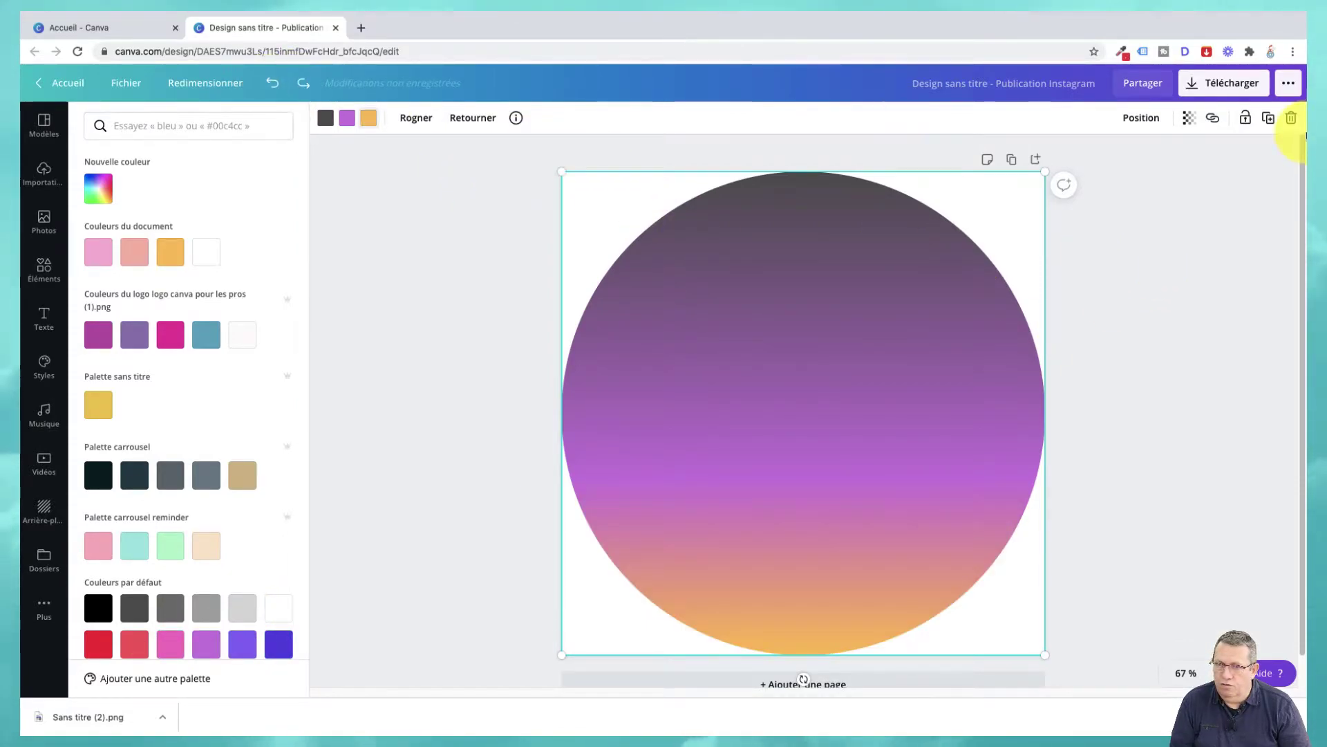
left_click(1292, 119)
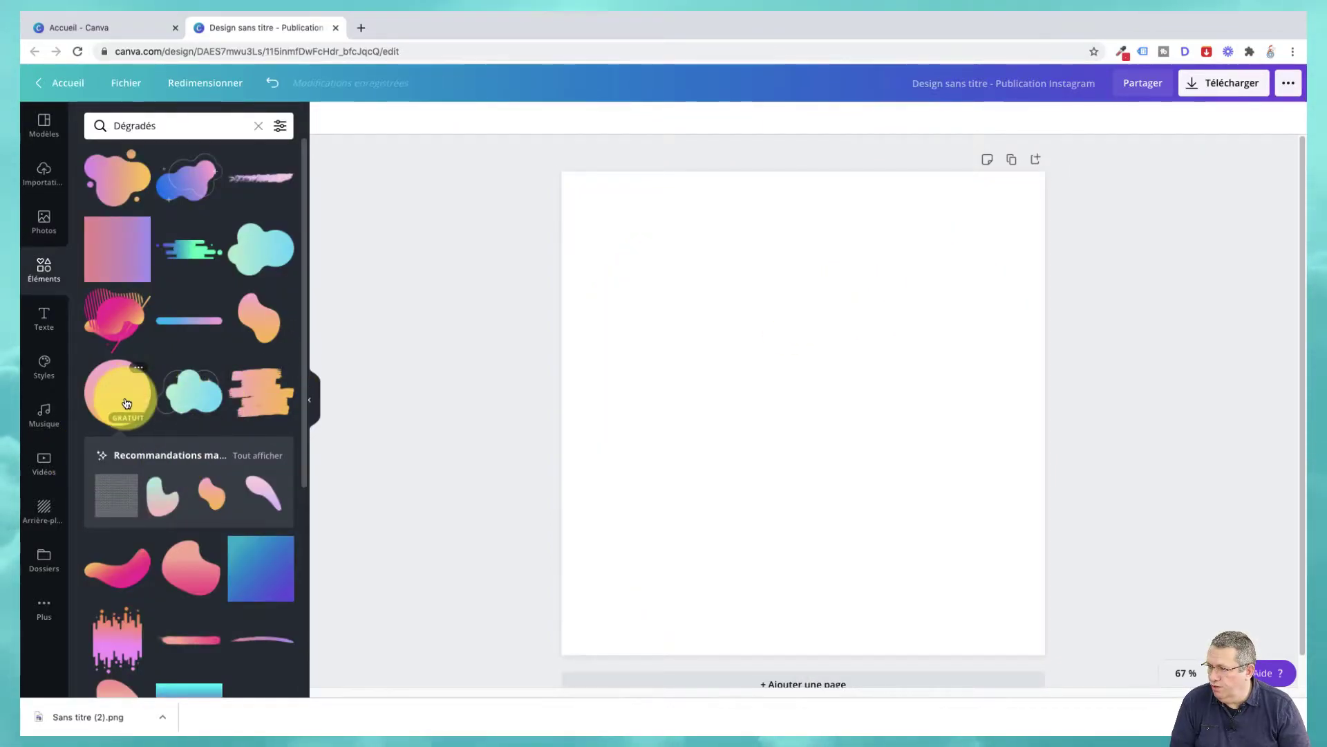
- Add the teal-to-purple gradient circle from the Dégradés collection and enlarge it to fill the page
scroll(127, 403, "down", 7)
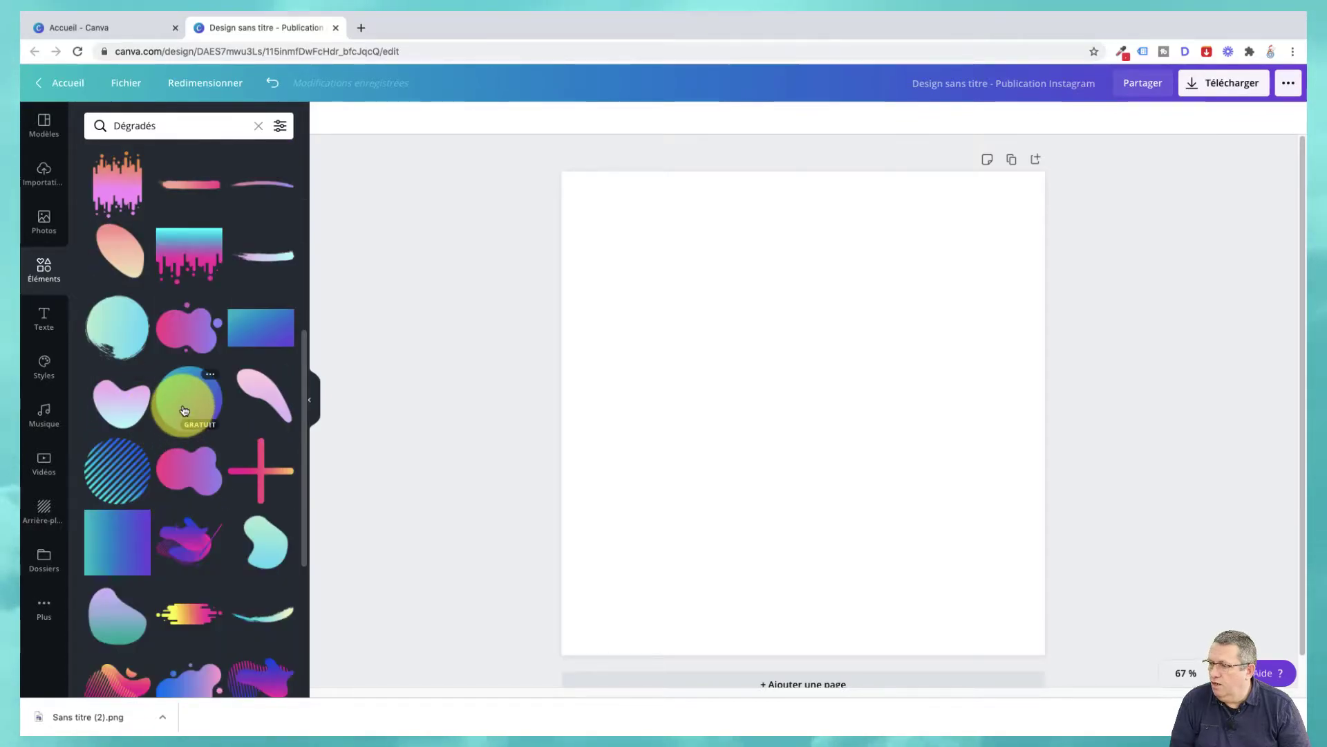
left_click(184, 411)
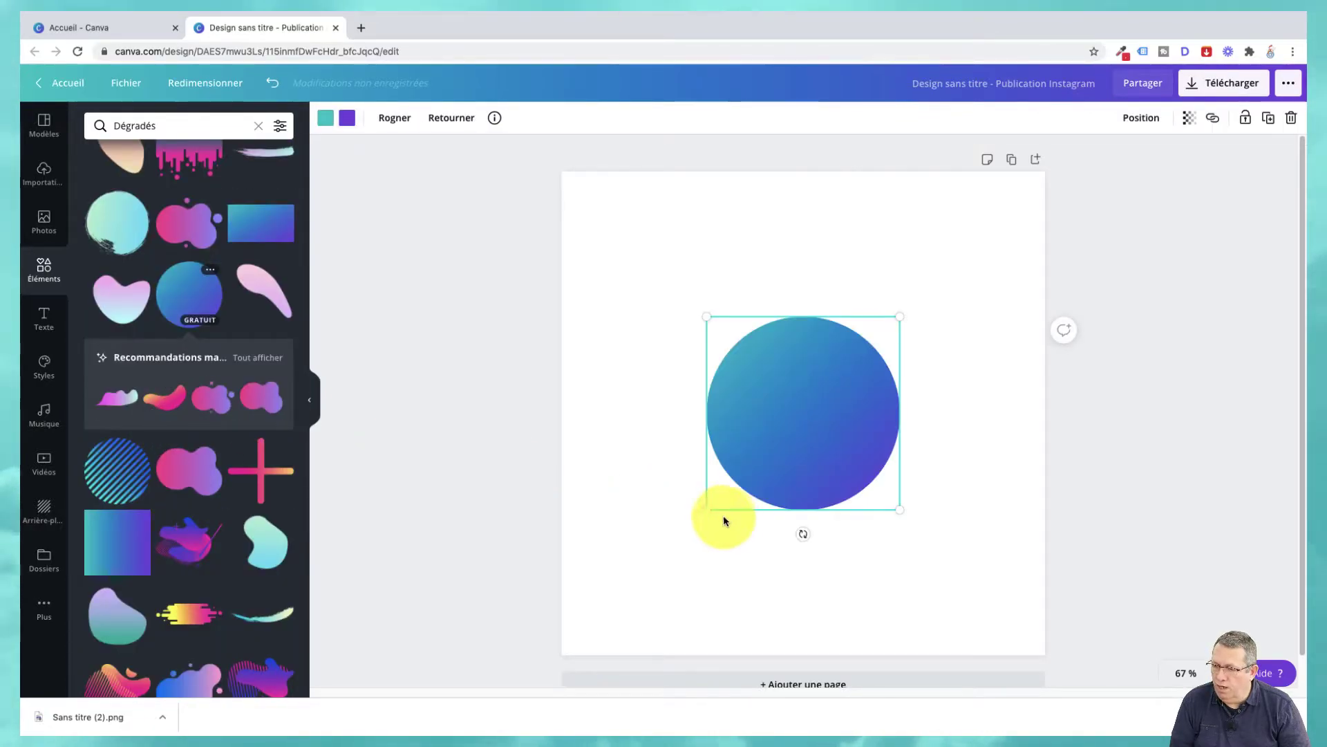
left_click_drag(704, 509, 579, 677)
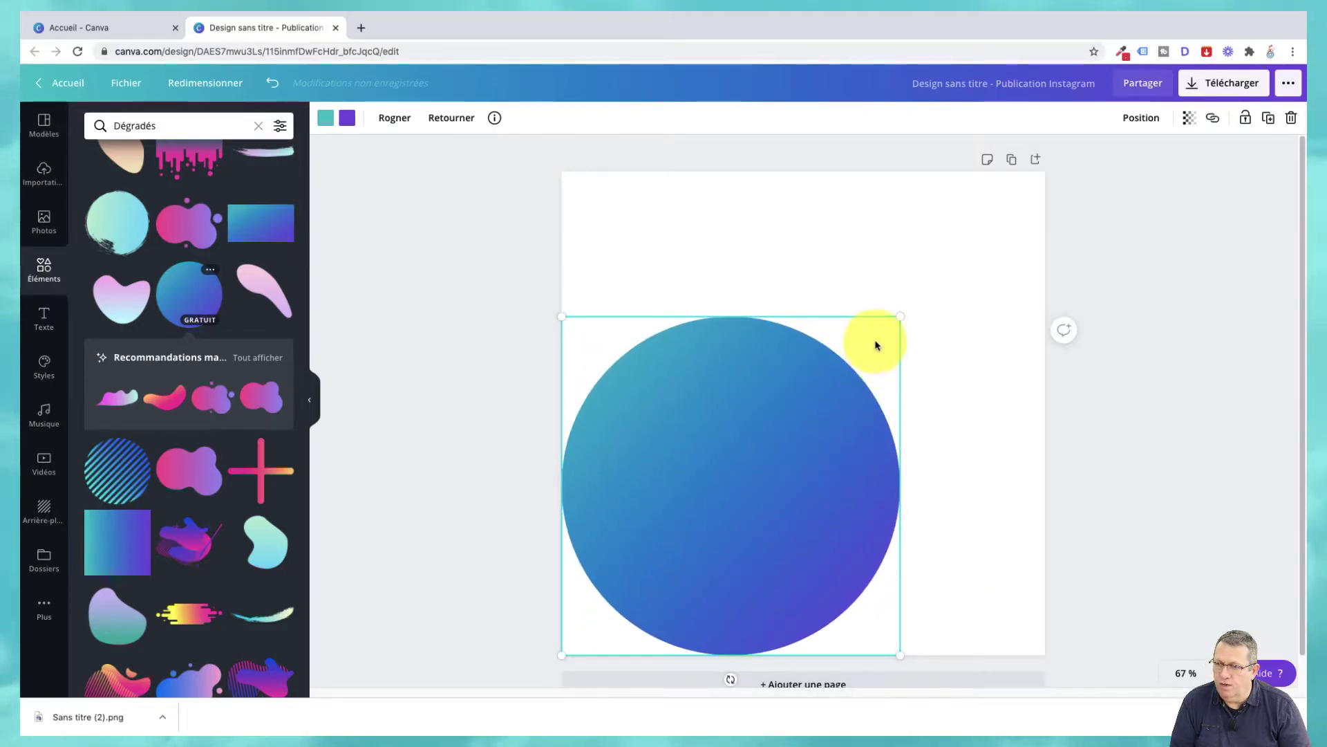
left_click_drag(903, 320, 1068, 217)
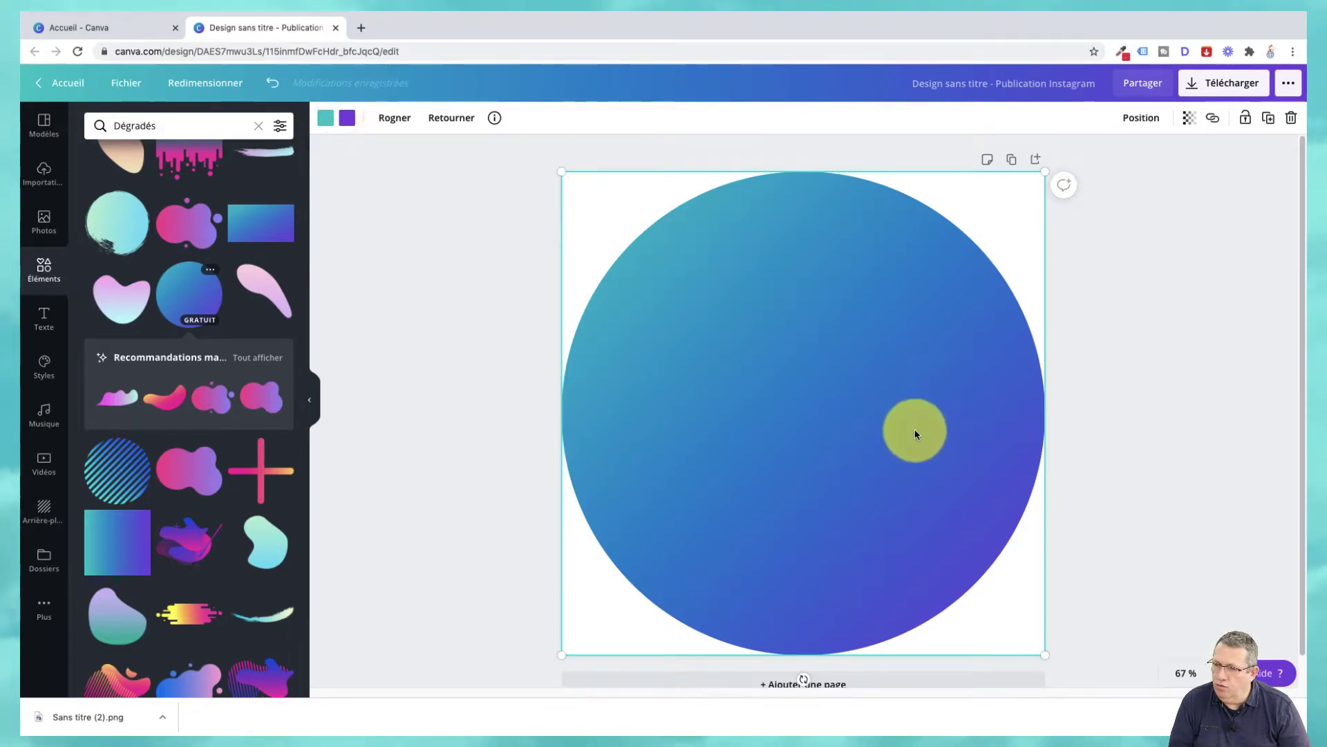
- Look at the custom colour options for the circle's teal gradient colour
left_click(332, 126)
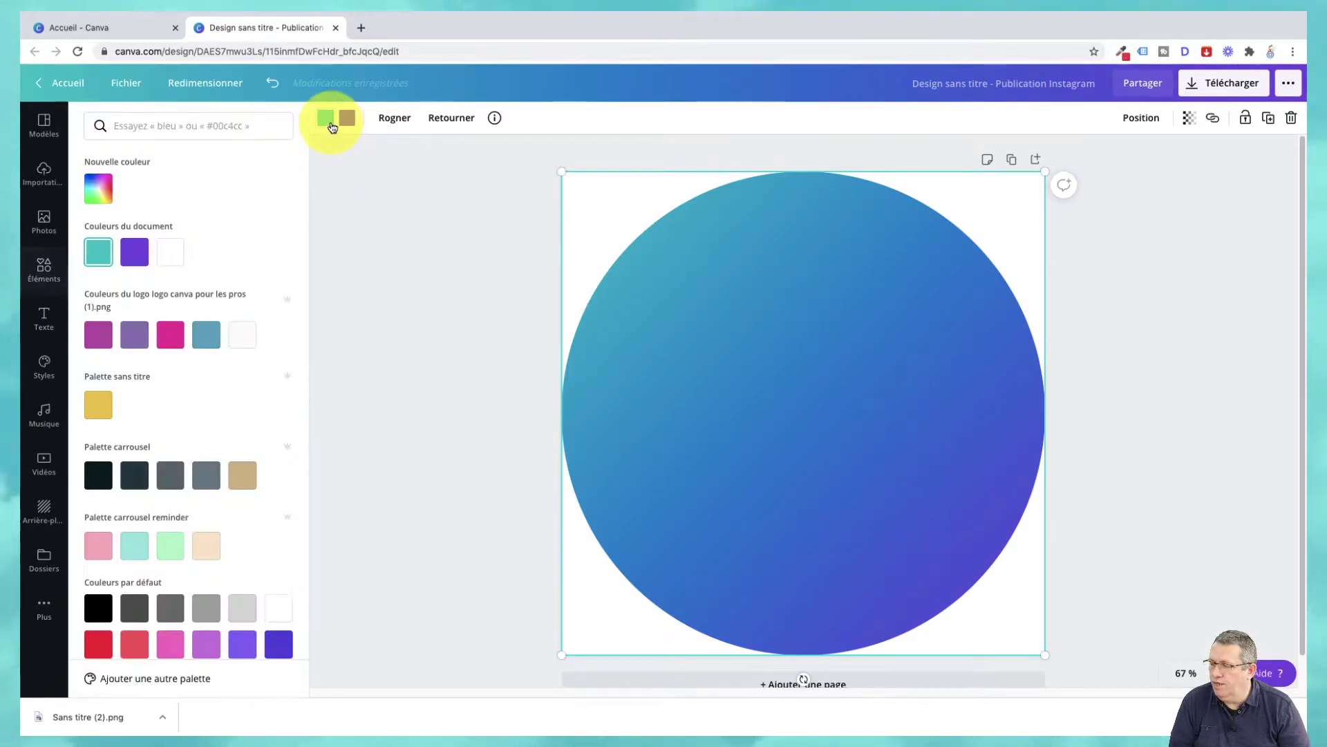
left_click(107, 201)
key("Escape")
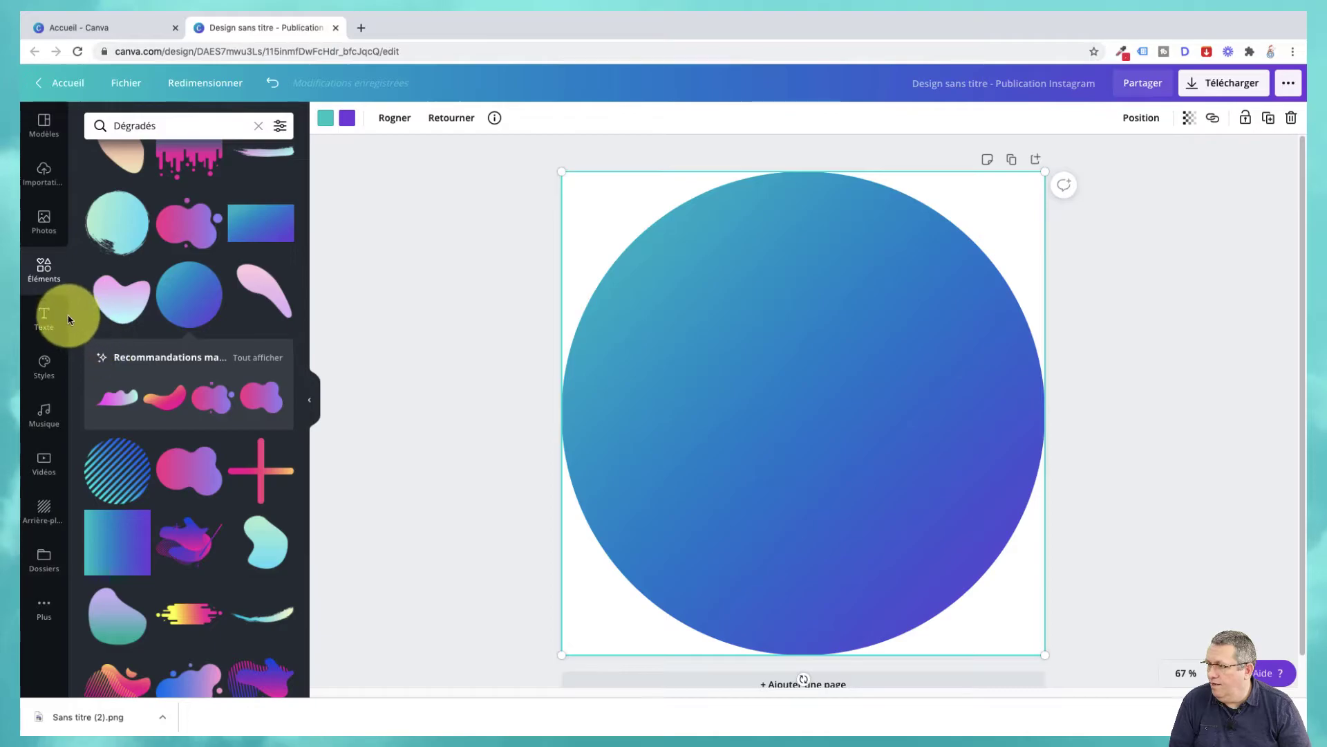
- Clear the Dégradés search and add the plain circular frame from the Cadres elements
left_click(258, 129)
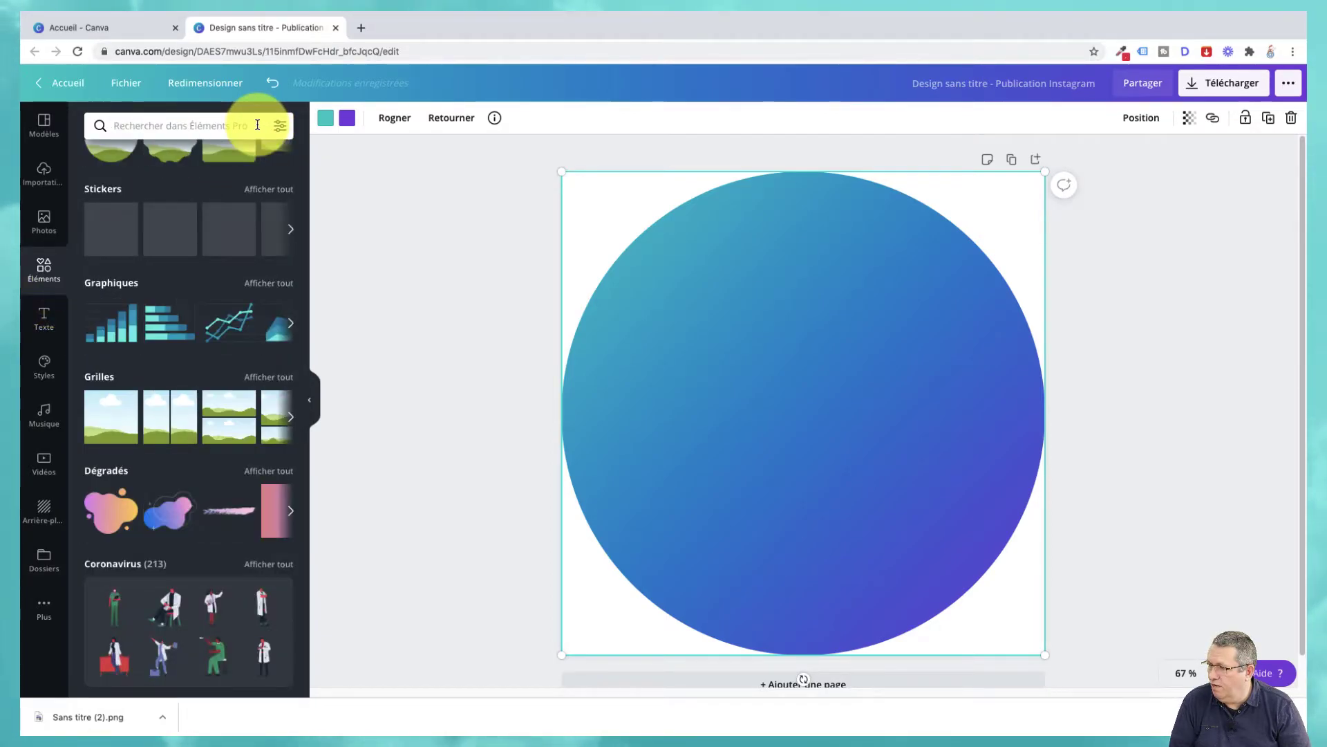
scroll(184, 305, "up", 4)
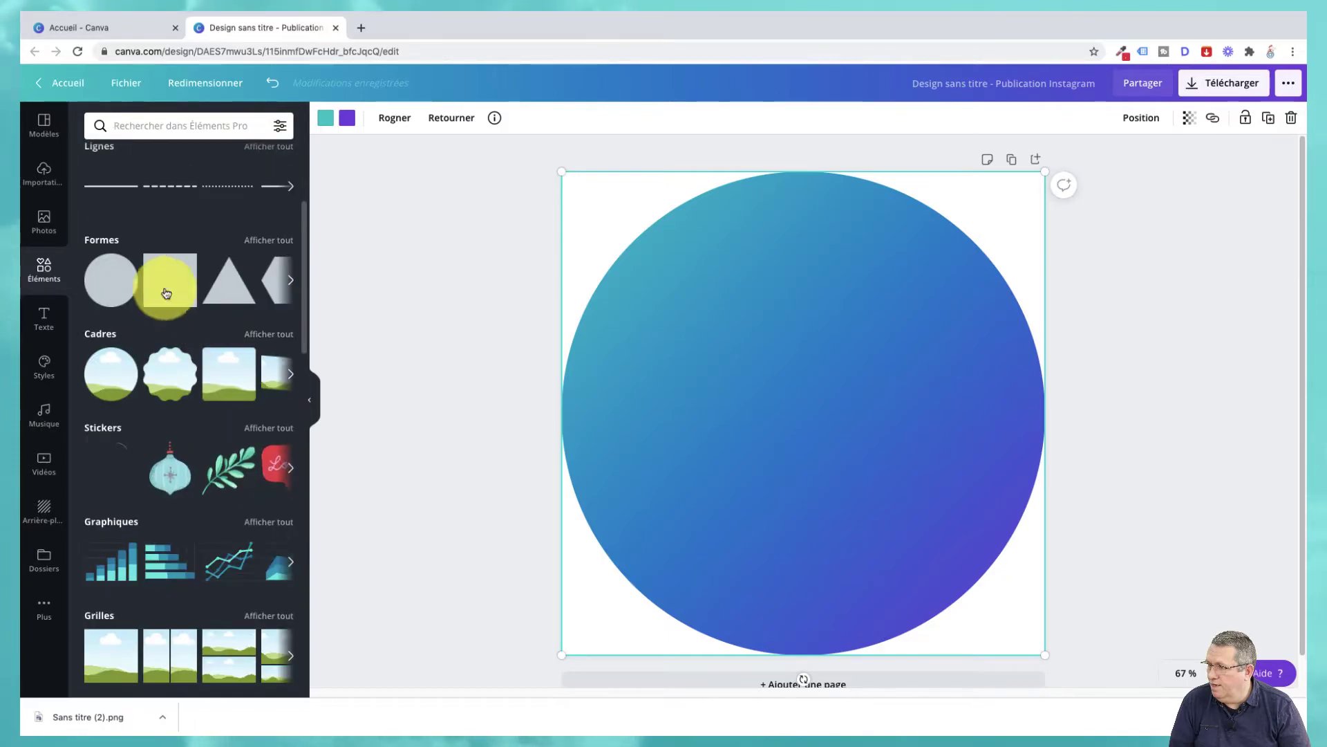
left_click(111, 373)
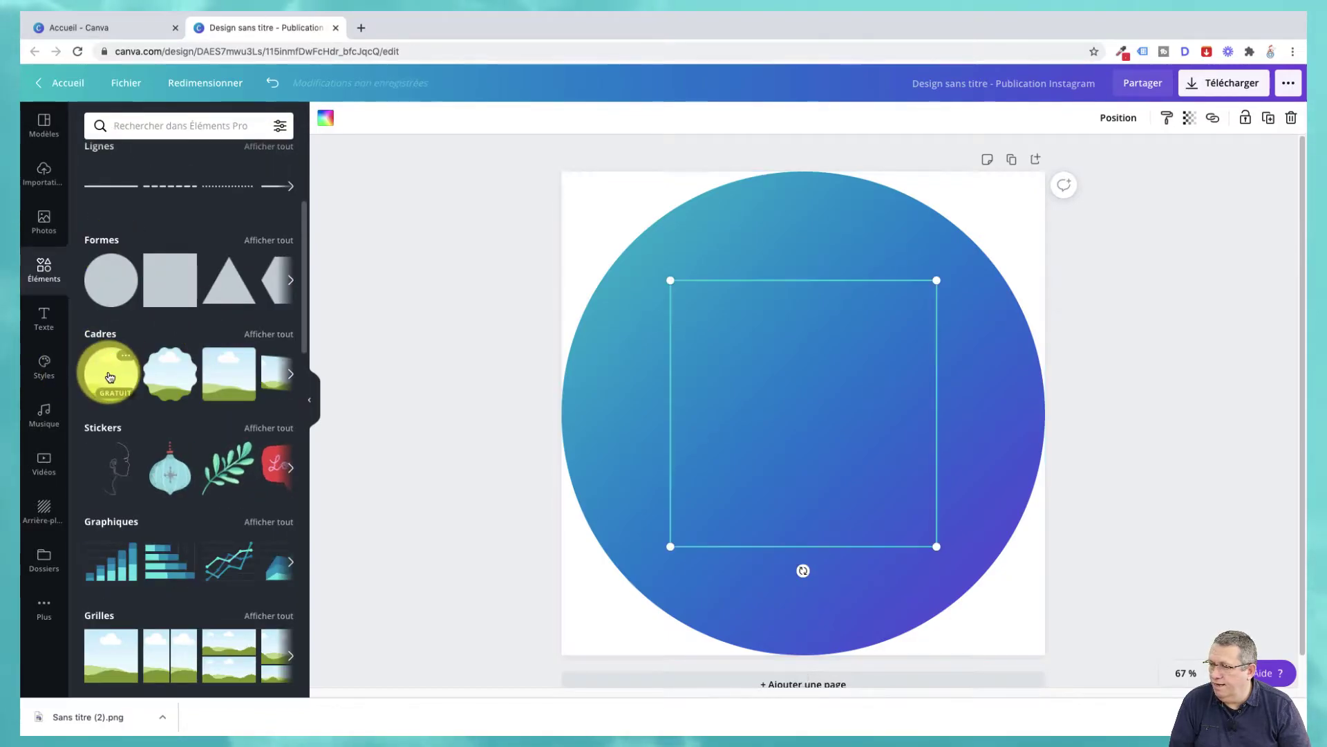
- Enlarge the circular frame and centre it over the gradient circle, leaving a thin gradient ring around it
left_click_drag(670, 546, 609, 607)
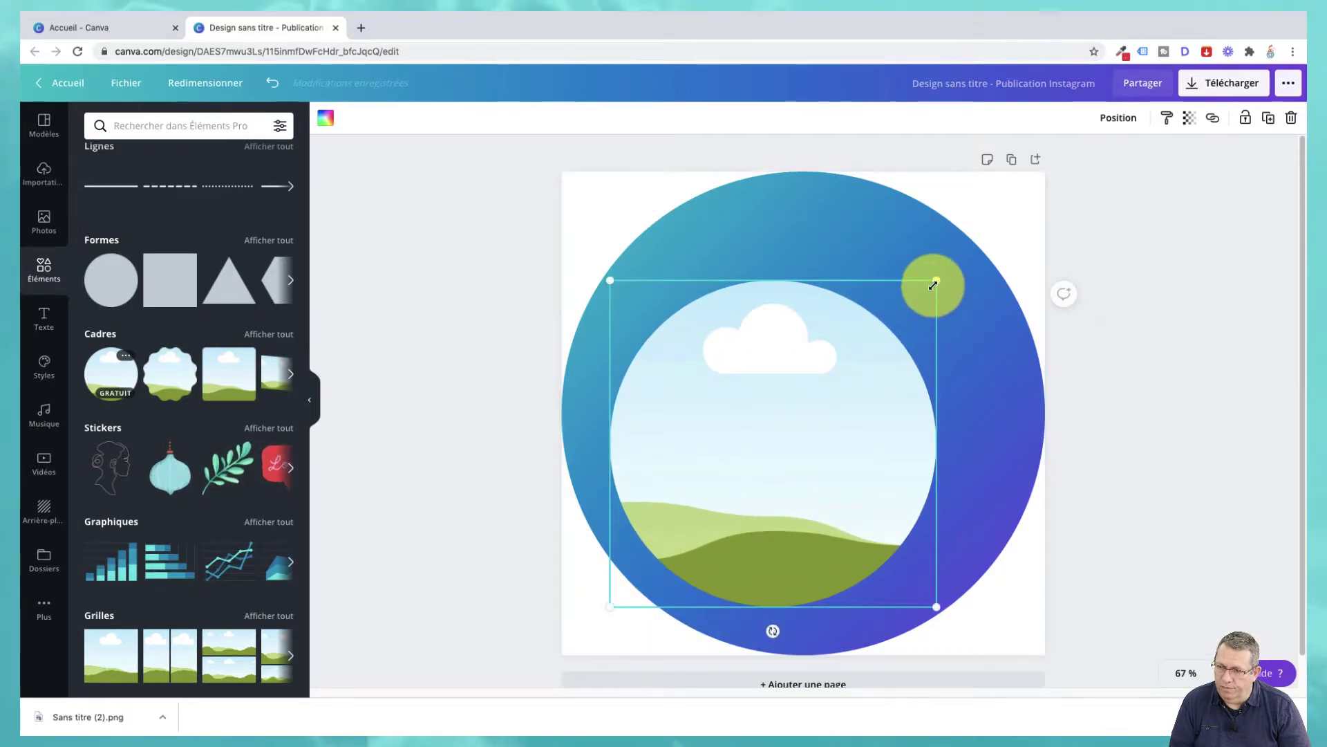
left_click_drag(958, 269, 1042, 226)
left_click_drag(608, 610, 579, 632)
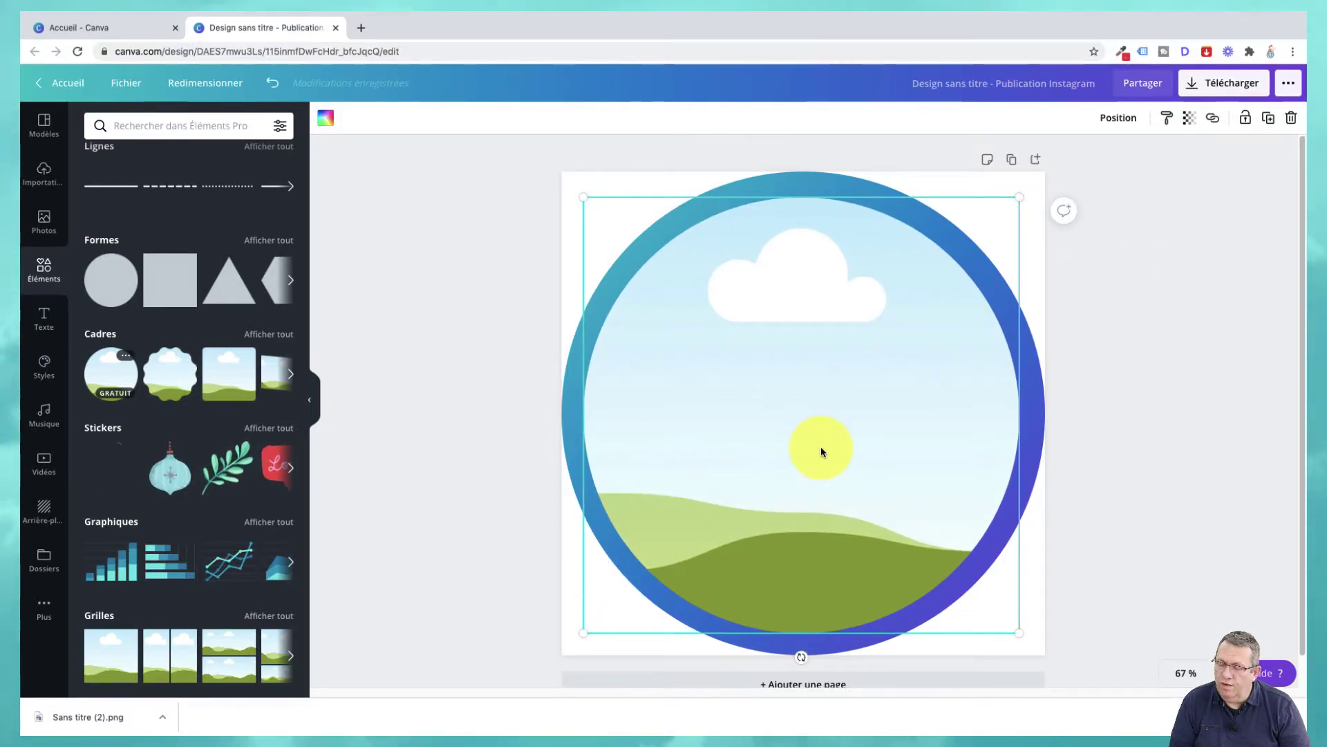
left_click_drag(821, 452, 820, 448)
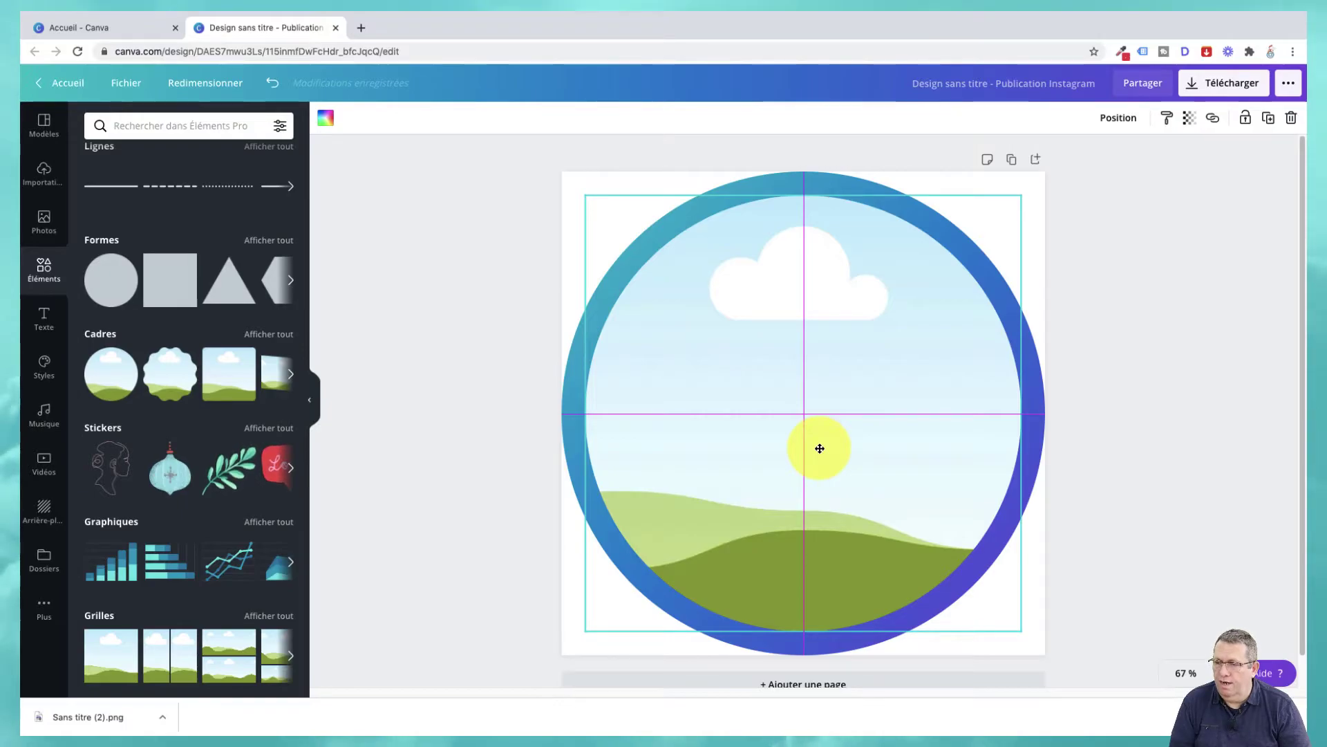
left_click_drag(752, 364, 751, 364)
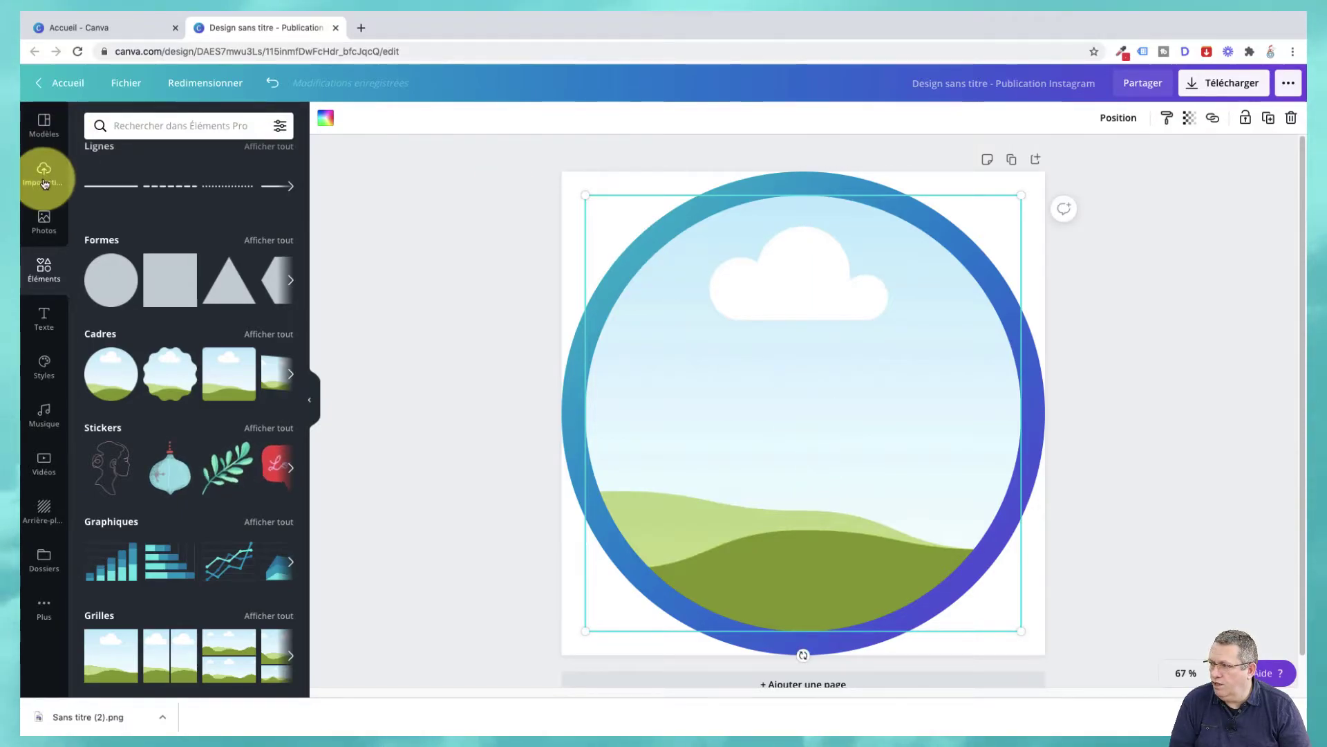
- Place the uploaded portrait with the red background inside the circular frame
left_click(44, 173)
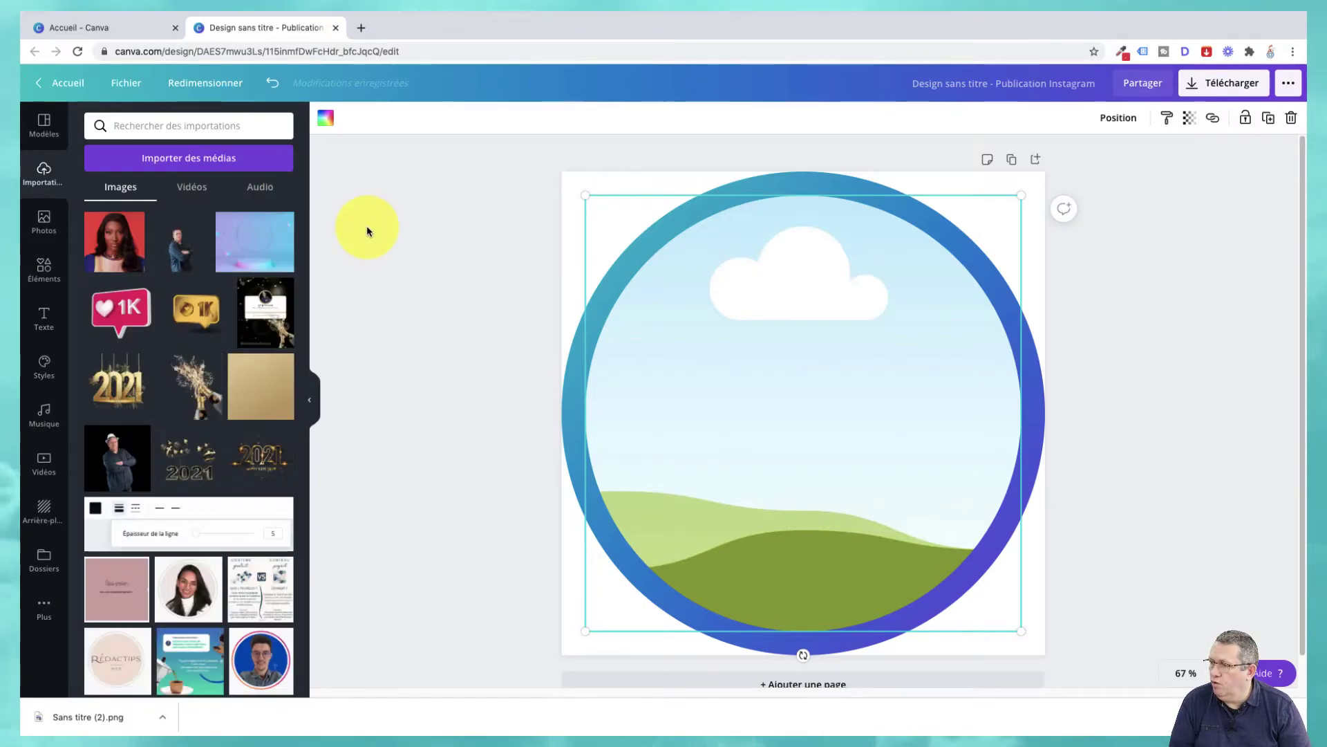
left_click_drag(143, 245, 700, 309)
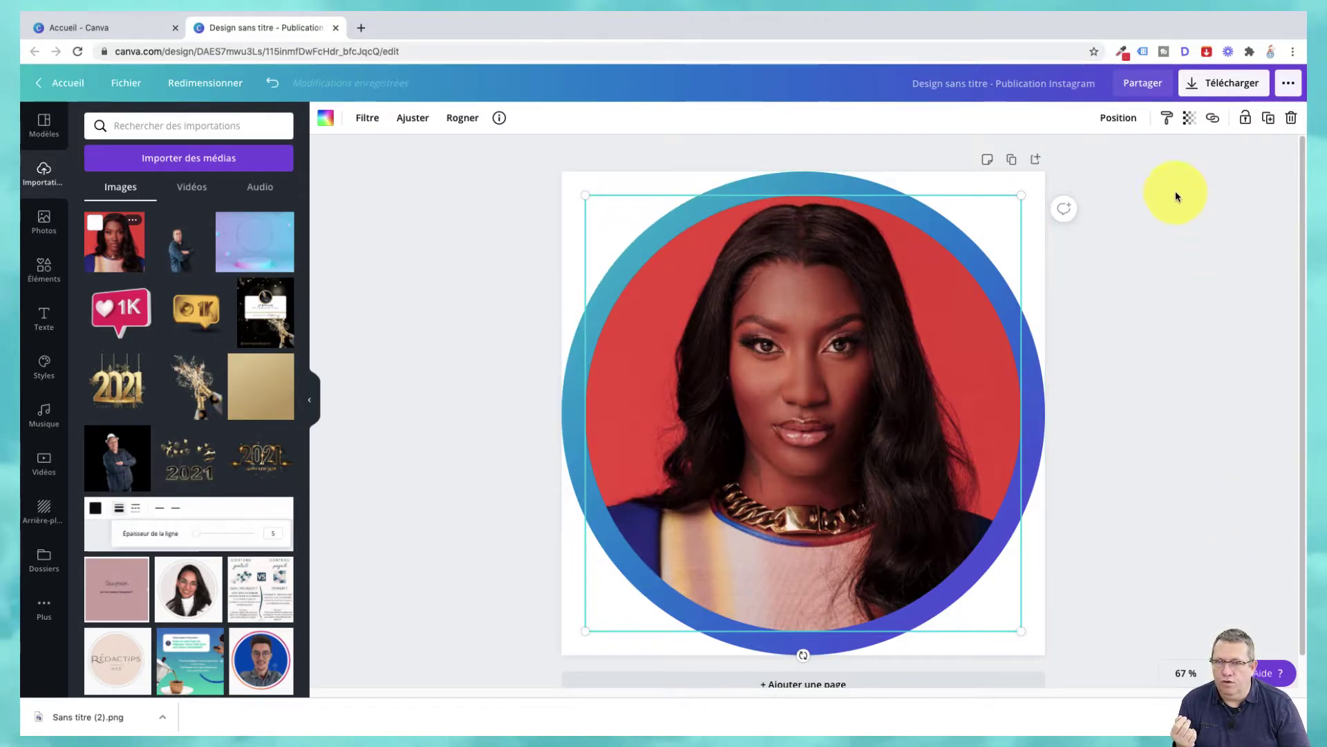
- Open the download options for a PNG file and set the size multiplier to 2
left_click(1224, 84)
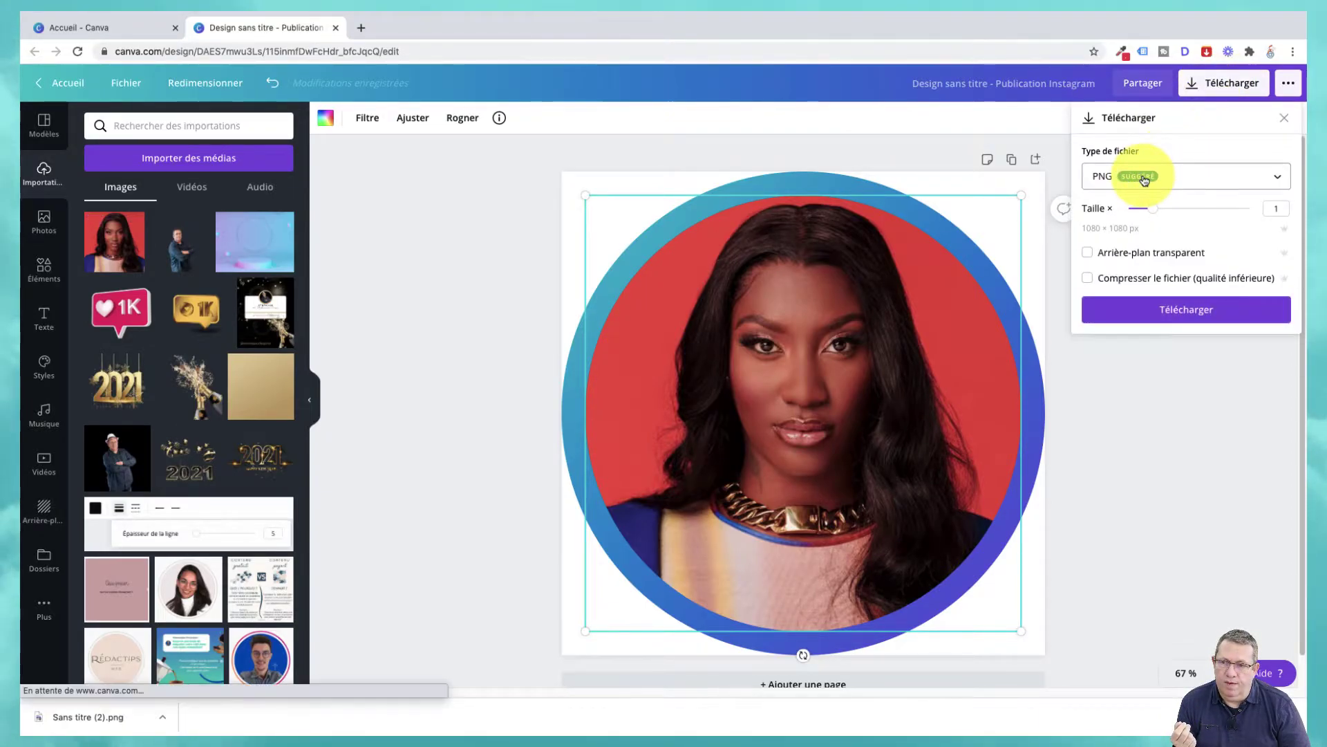
left_click_drag(1166, 211, 1182, 211)
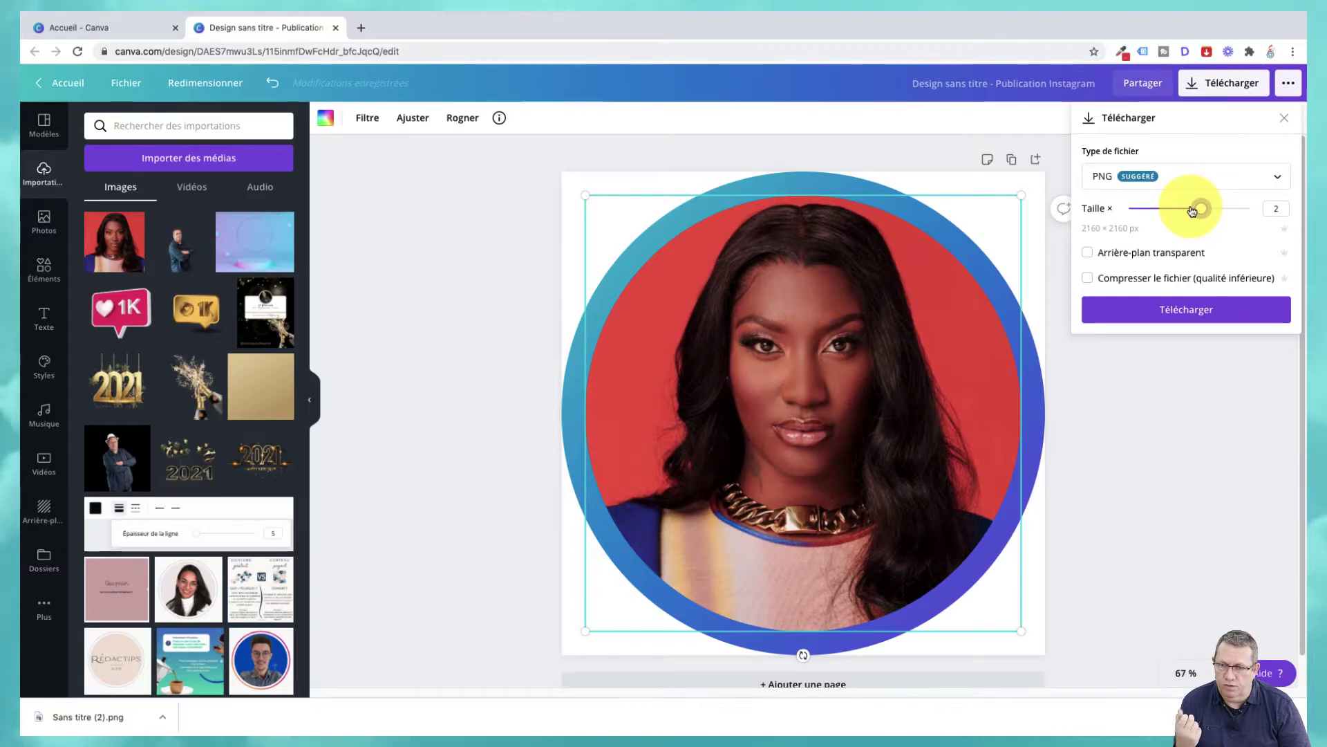
left_click(1191, 320)
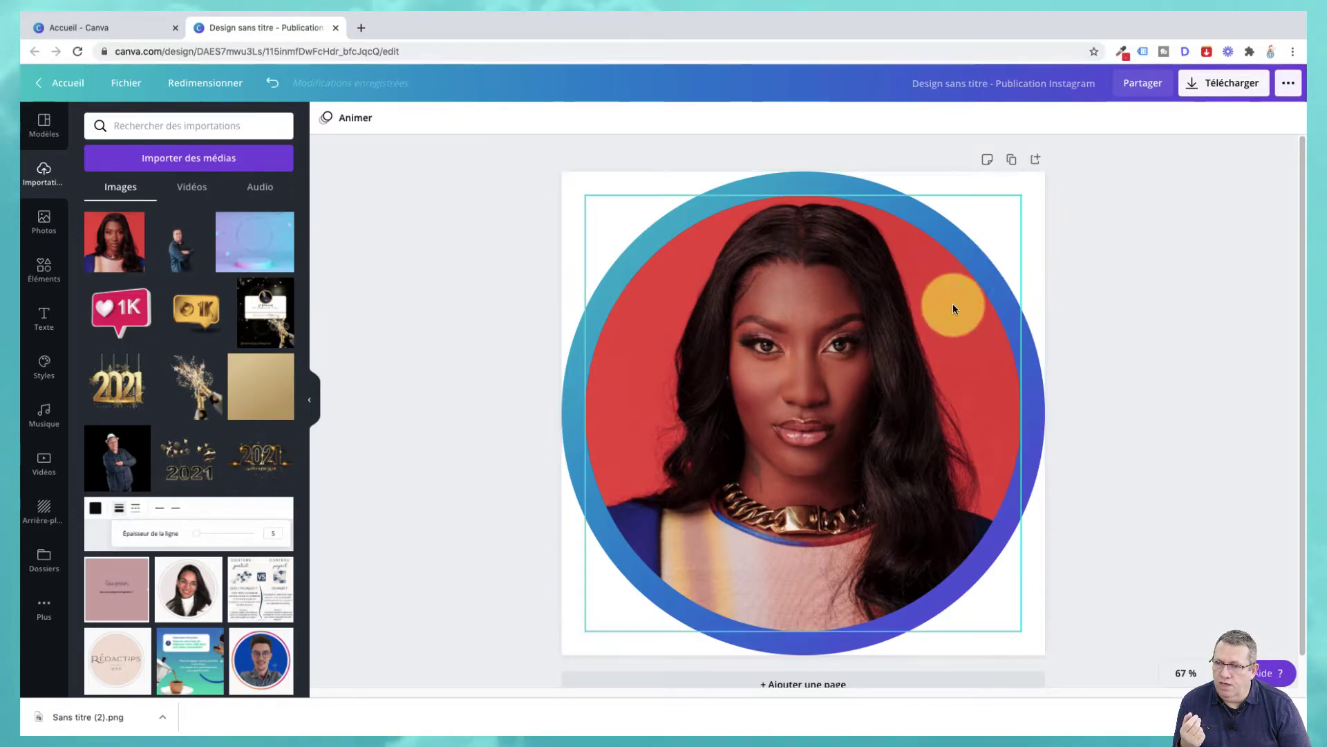
- Set the canvas zoom to 50 % and rotate the gradient circle about 135° counter-clockwise behind the portrait
left_click(1030, 207)
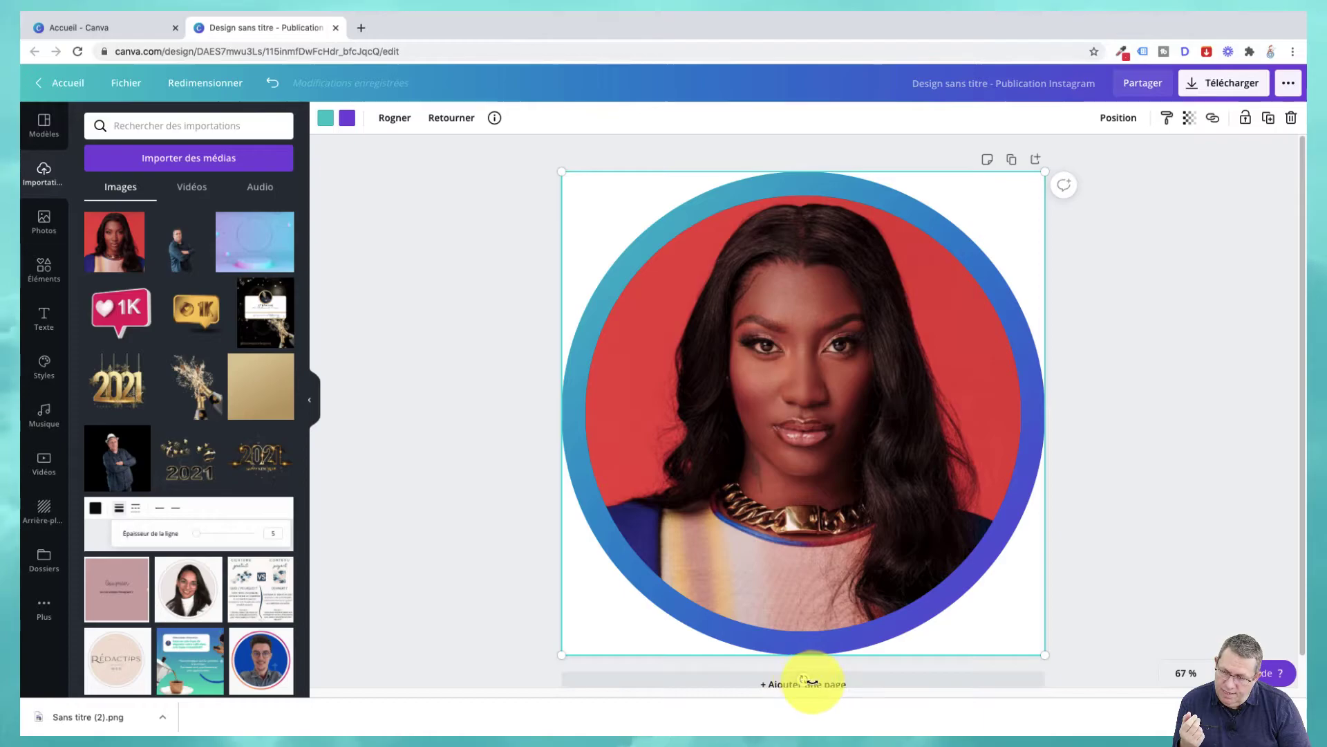
left_click(1182, 673)
left_click(1138, 519)
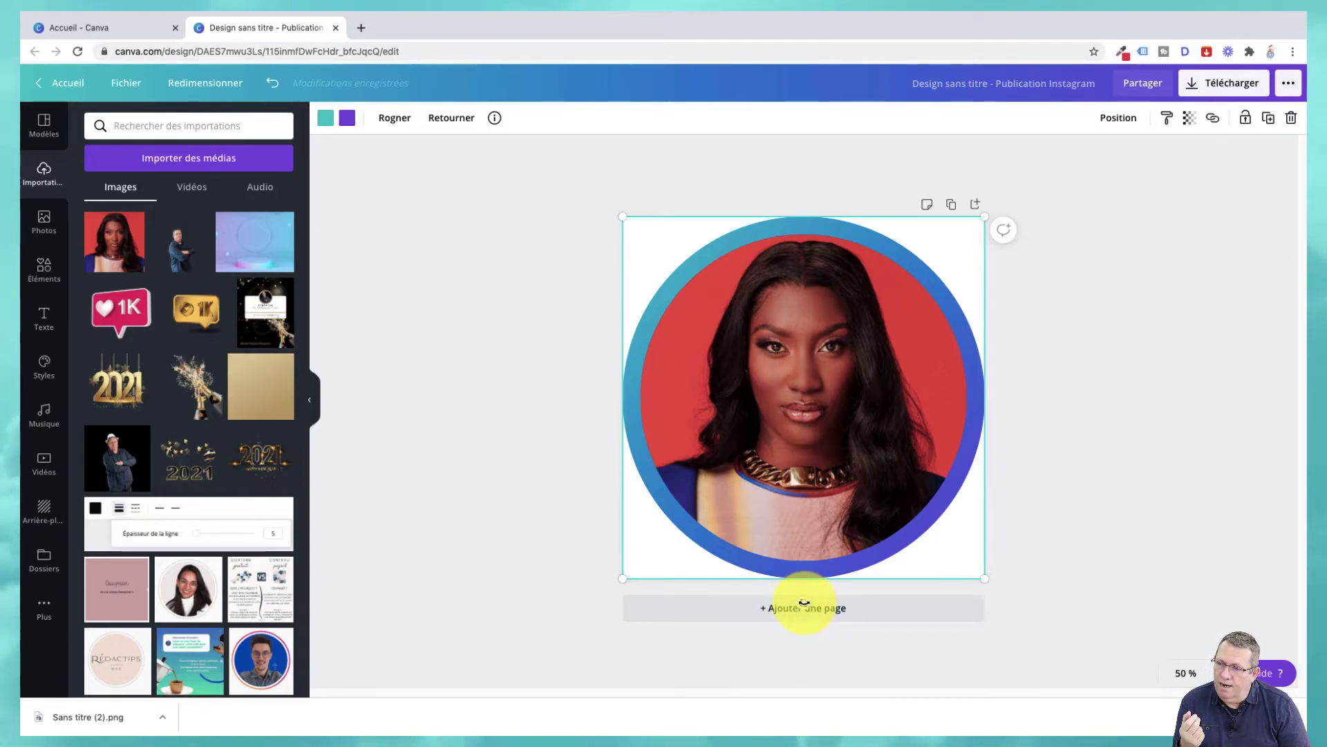
left_click_drag(776, 603, 948, 265)
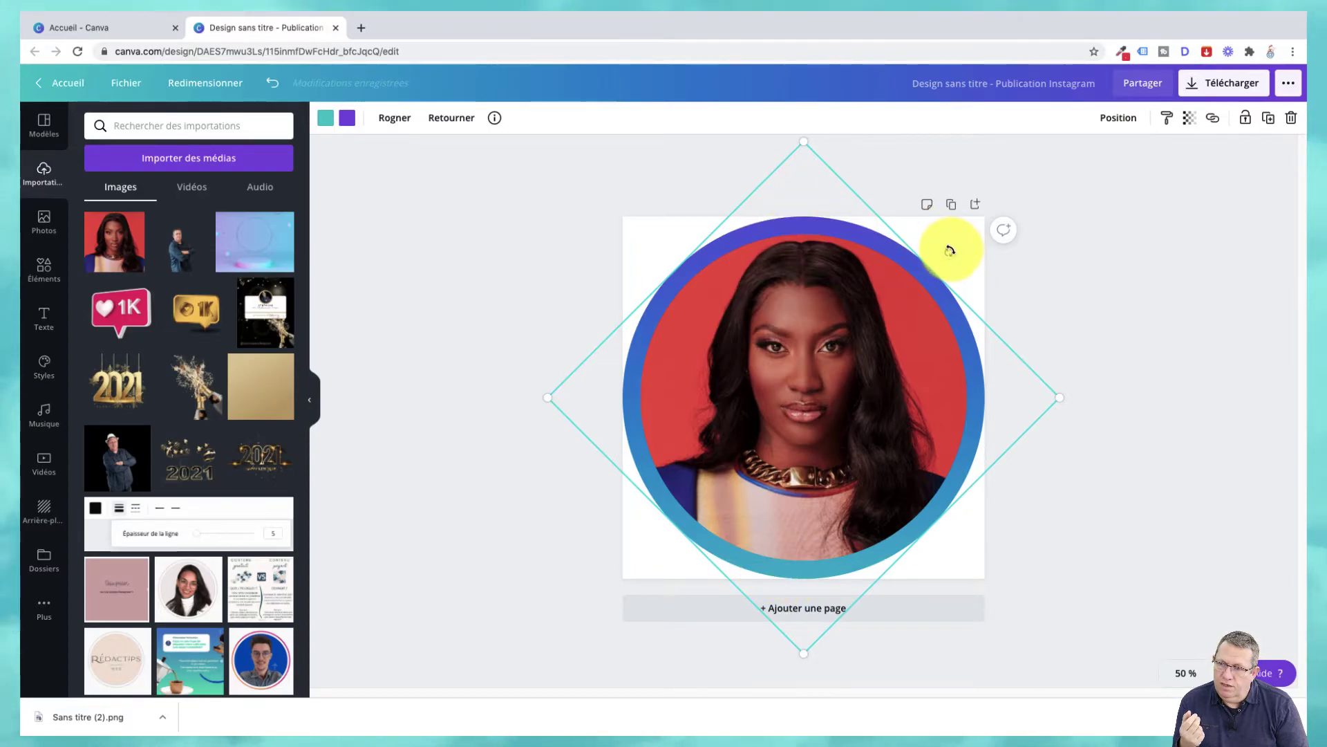
- Rotate the gradient circle behind the portrait so its teal end lies on the left and its purple end on the right
left_click_drag(979, 295, 804, 578)
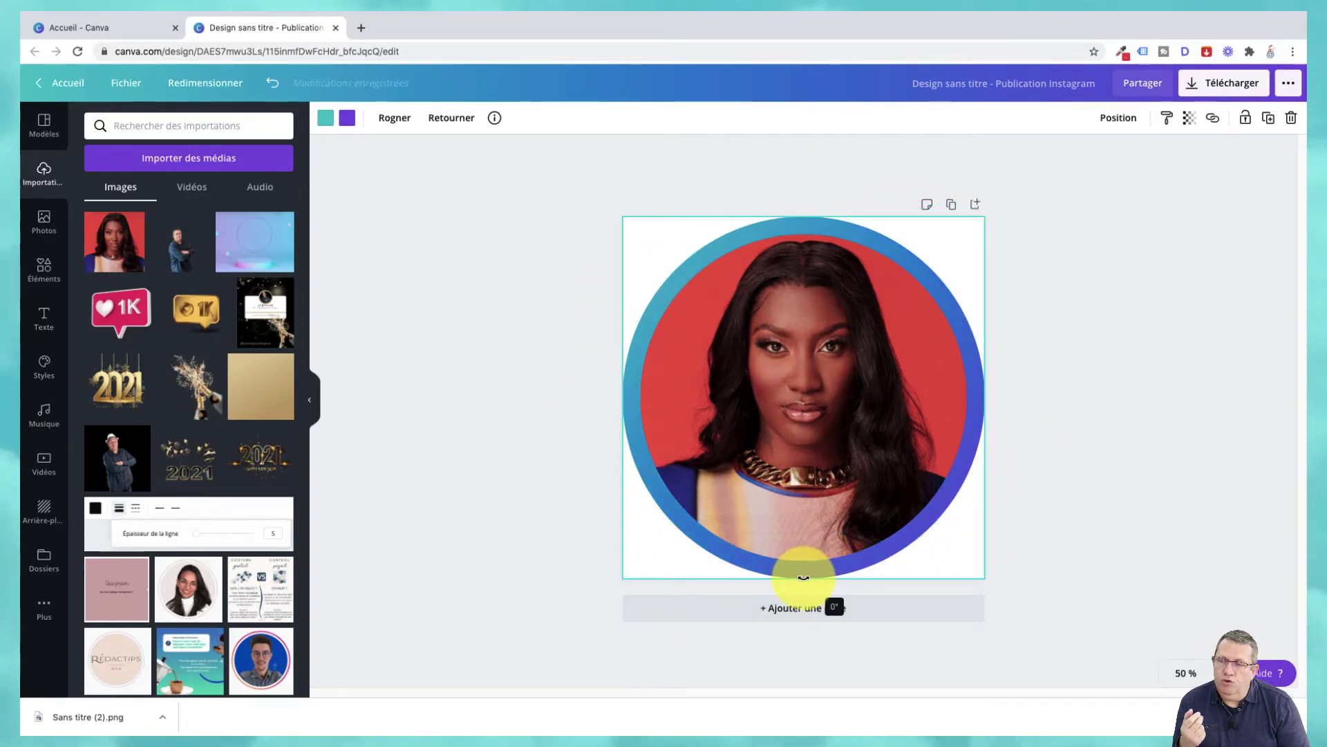
left_click_drag(803, 575, 1026, 510)
left_click(1120, 405)
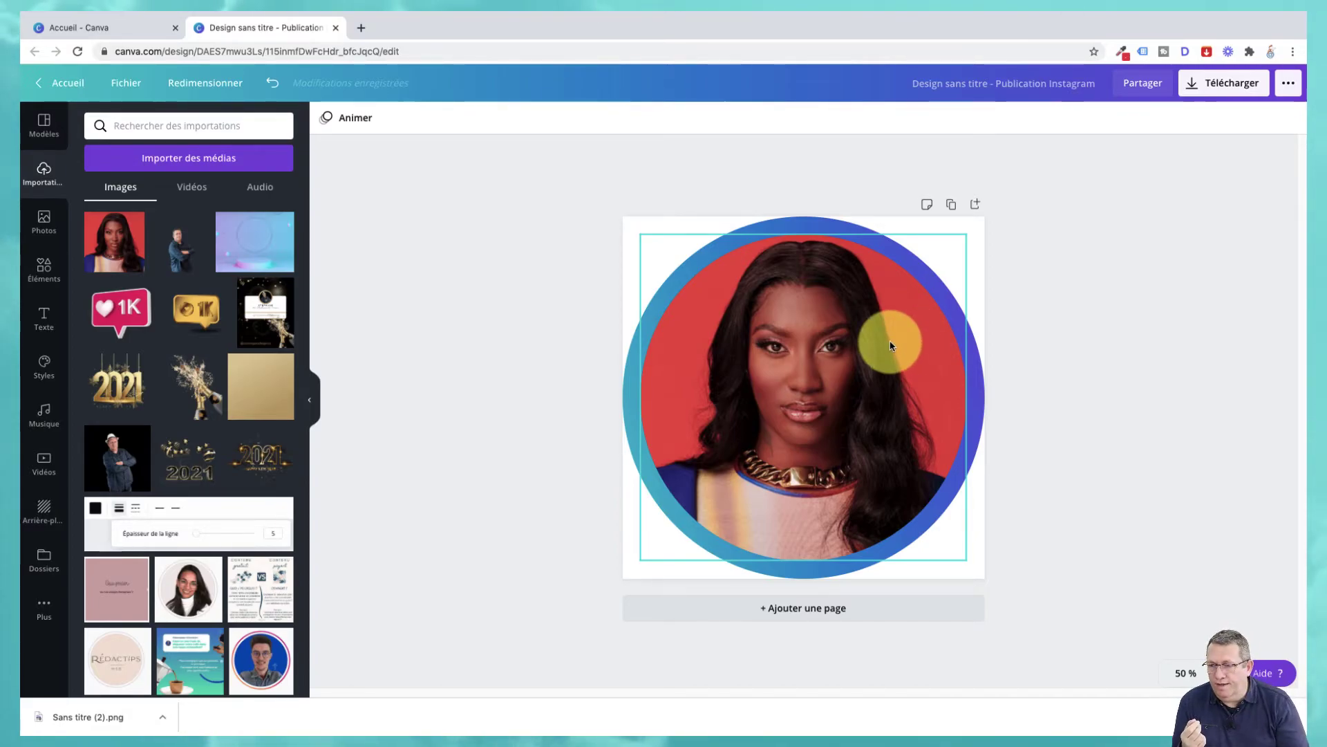
- Enlarge the circular portrait frame and recentre it over the gradient circle to leave a thinner, even ring
left_click(798, 330)
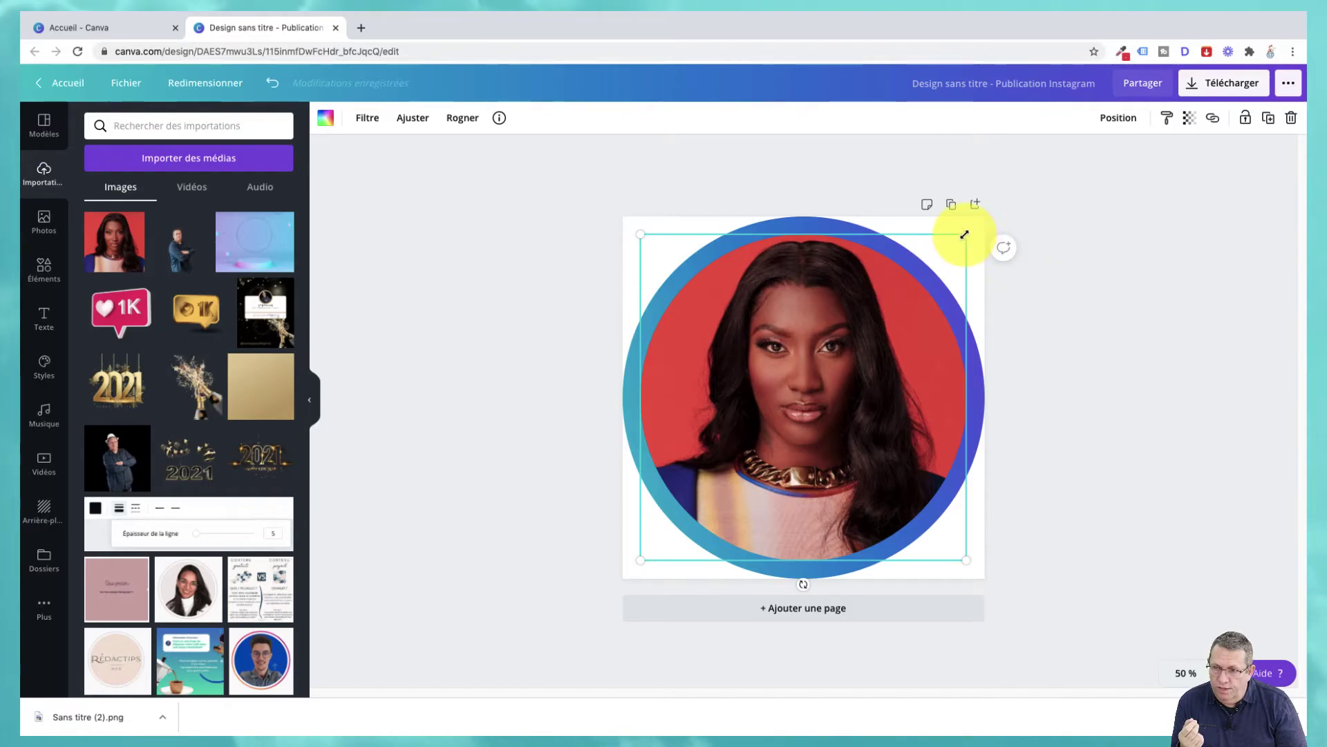
mouse_move(971, 230)
left_mouse_down()
mouse_move(977, 220)
mouse_move(942, 261)
mouse_move(987, 235)
left_mouse_up()
left_click_drag(632, 556, 630, 571)
left_click_drag(768, 448, 784, 446)
left_click(1187, 491)
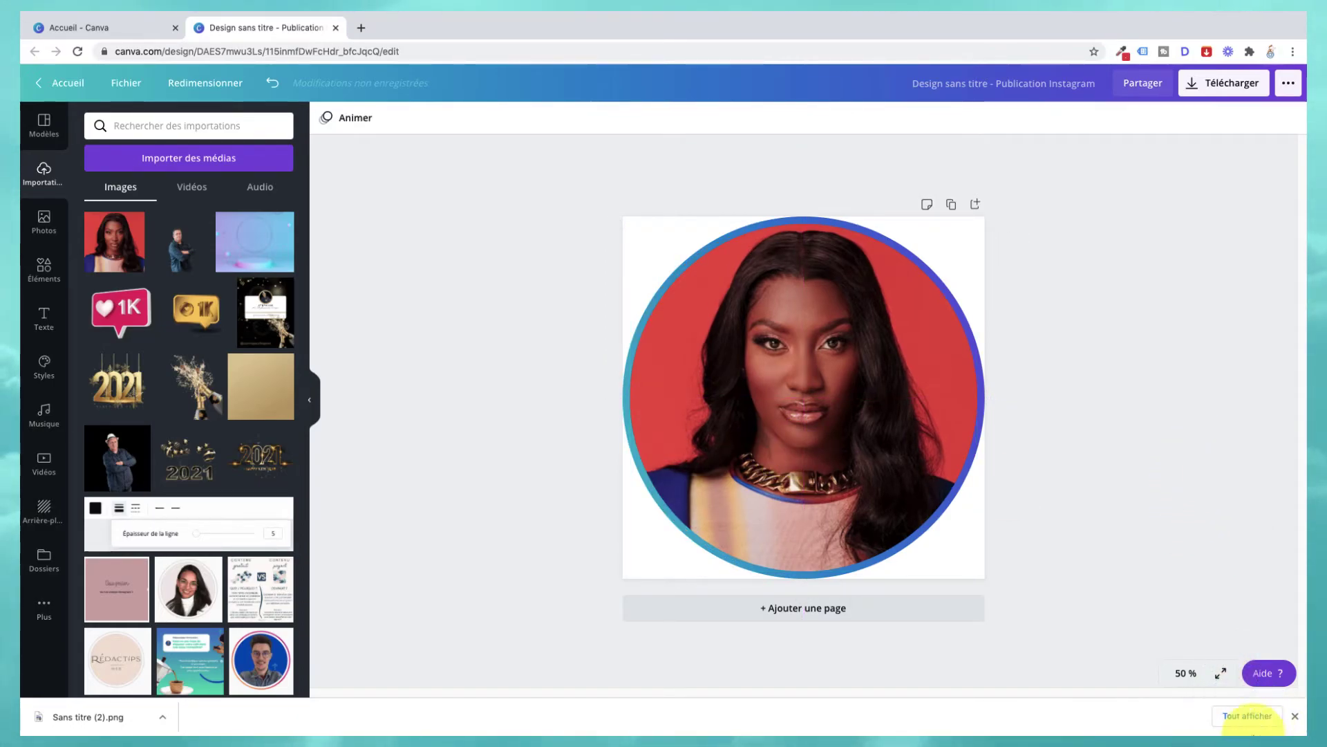
- Preview the profile picture at 10 % zoom, and return the canvas to 50 %
left_click(1184, 674)
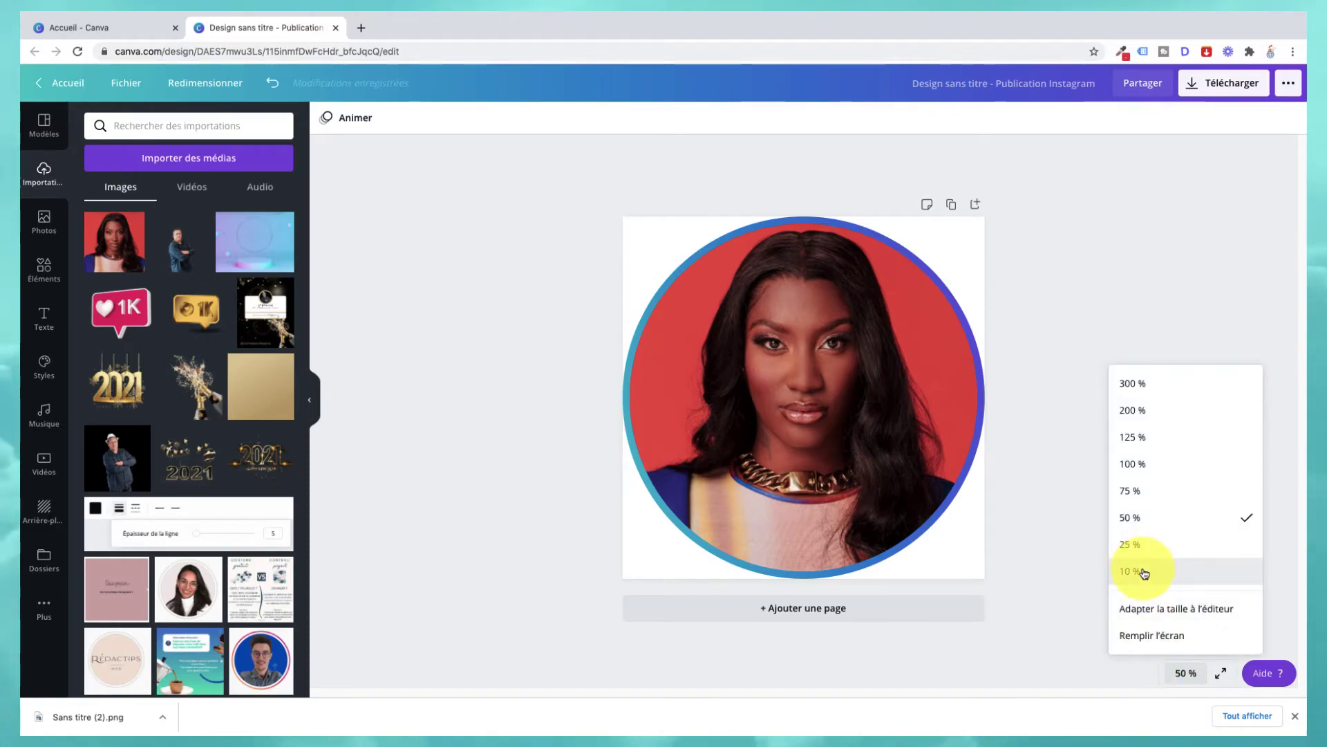
left_click(1146, 571)
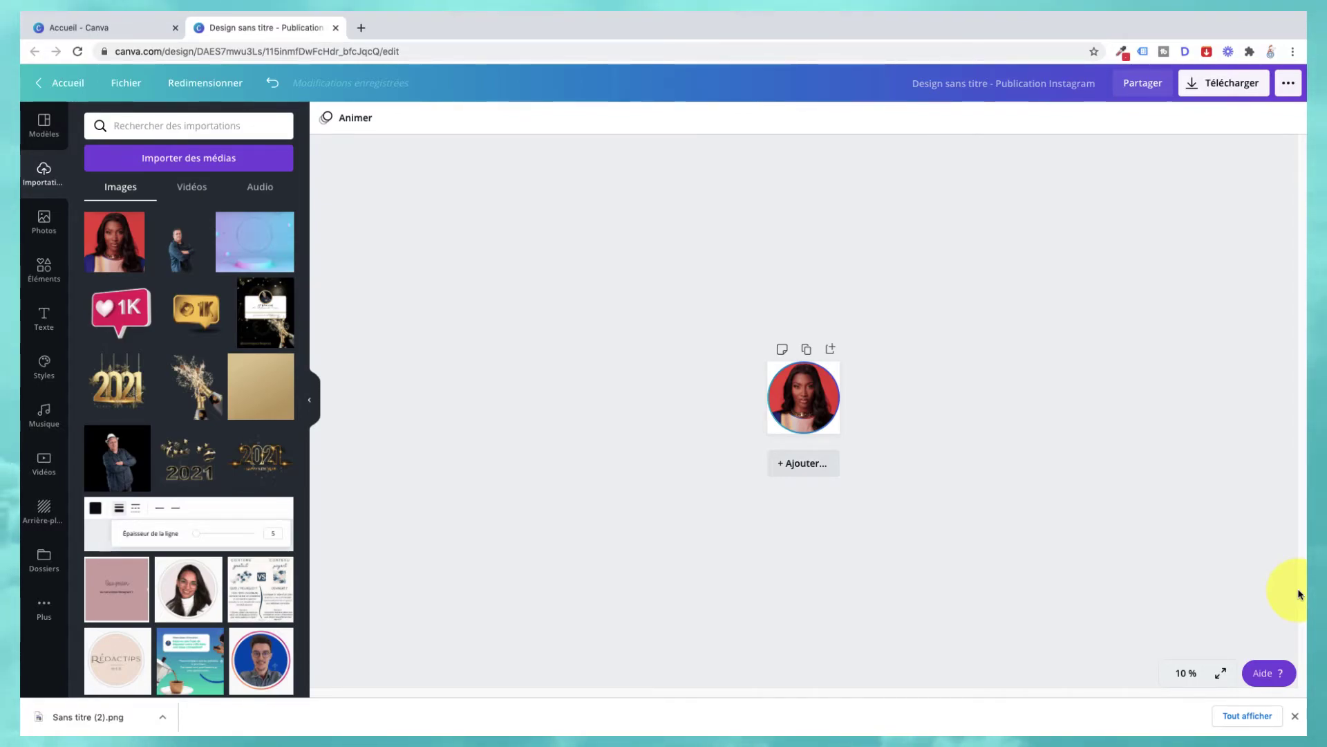
left_click(1185, 672)
left_click(1166, 521)
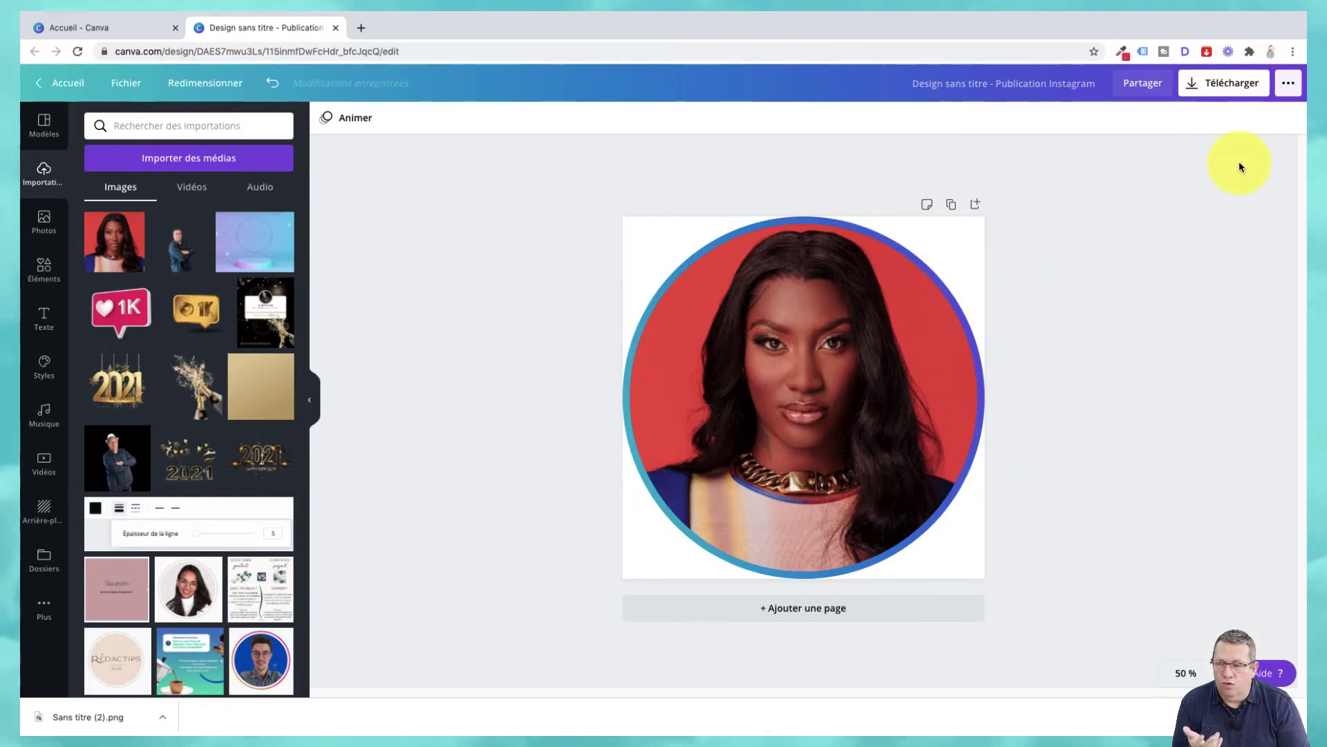
- Remove the red-background portrait from the circular frame while keeping the frame itself
left_click(908, 339)
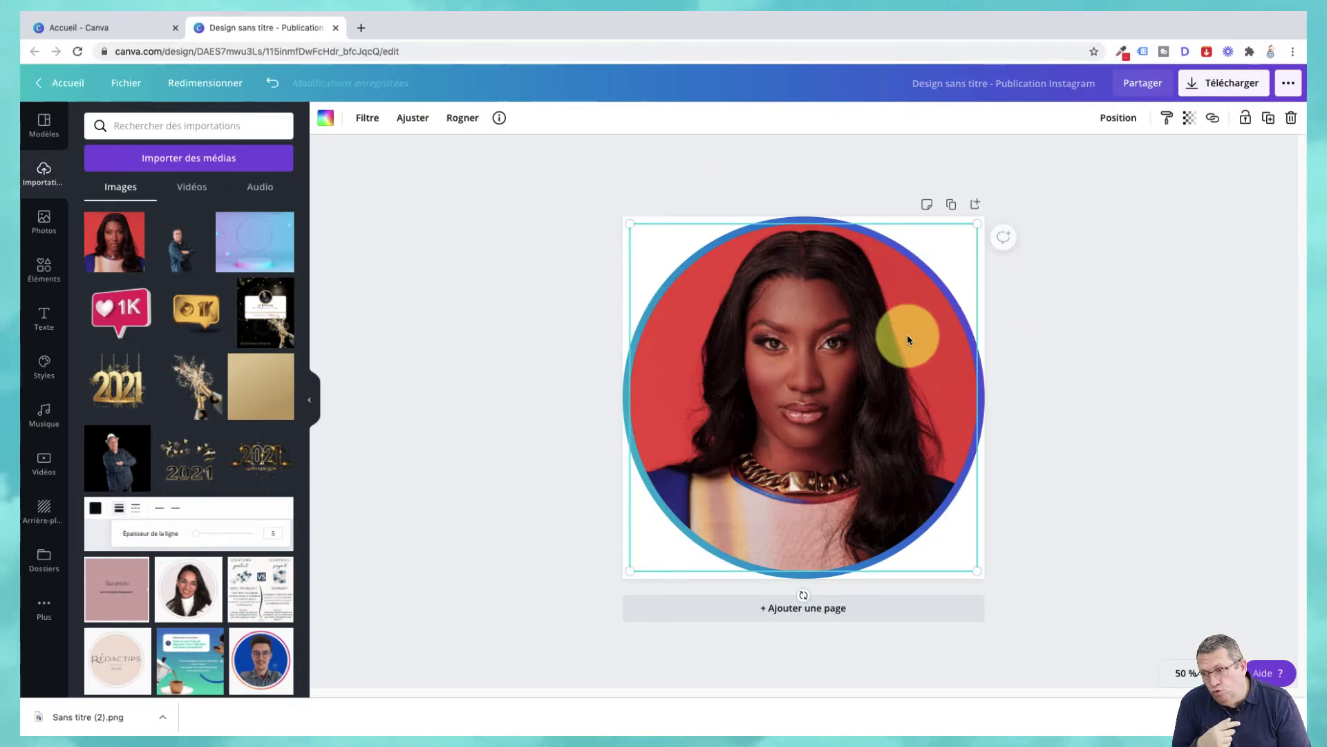
left_click(1290, 119)
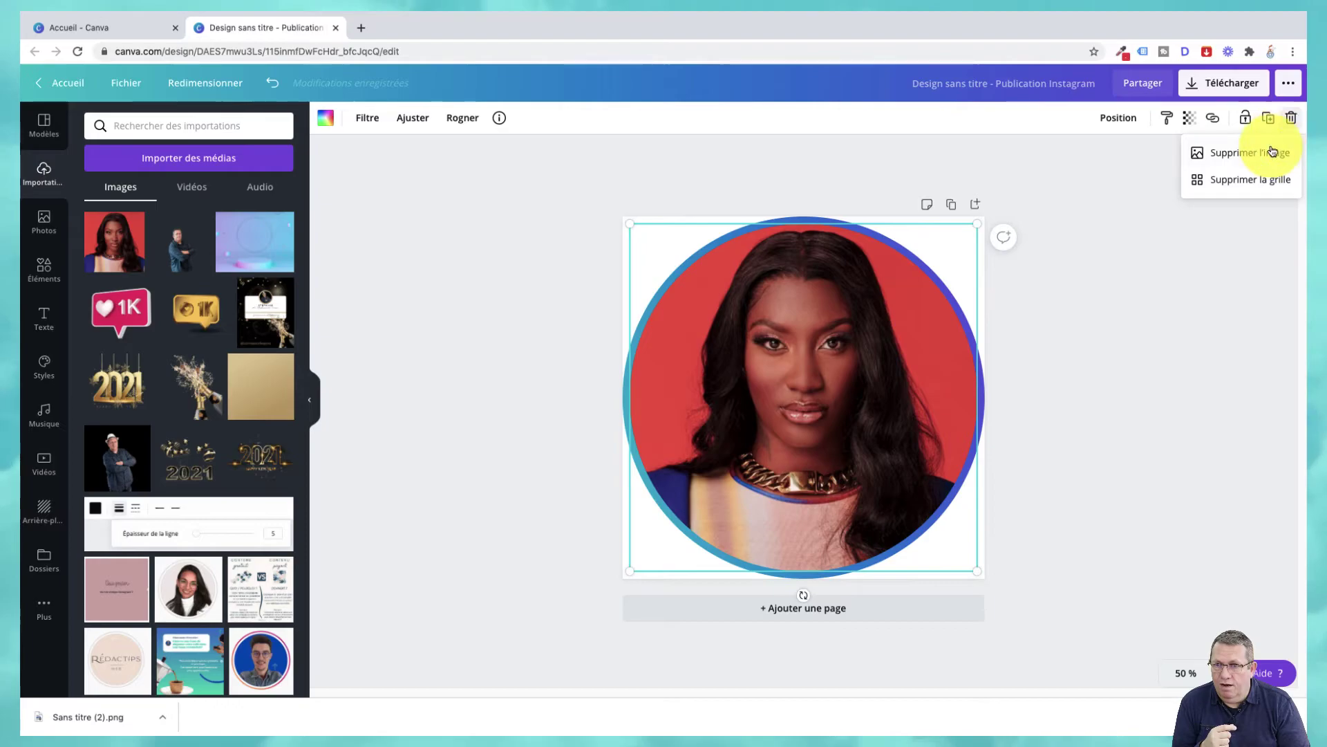
left_click(1269, 153)
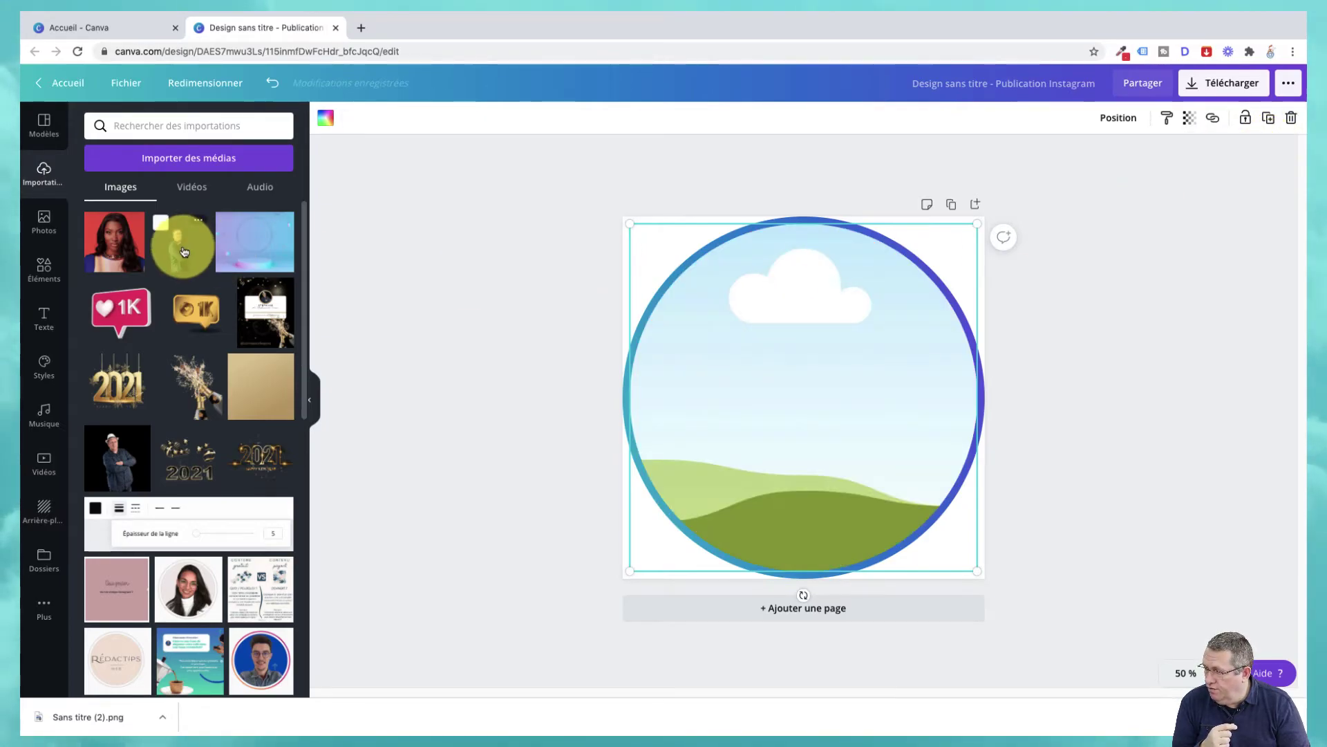
- Fill the empty circular frame with the uploaded black-background photo of the man in a white hat
left_click_drag(186, 250, 175, 255)
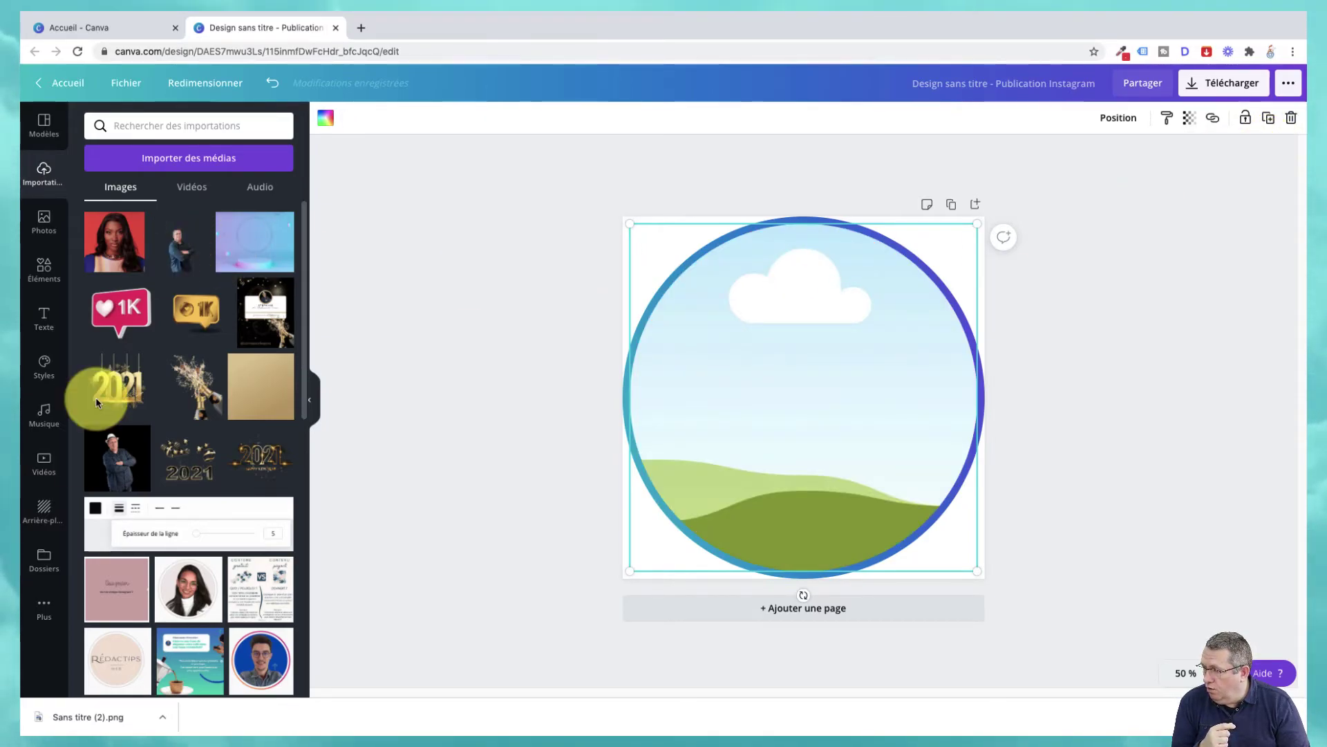
left_click(114, 457)
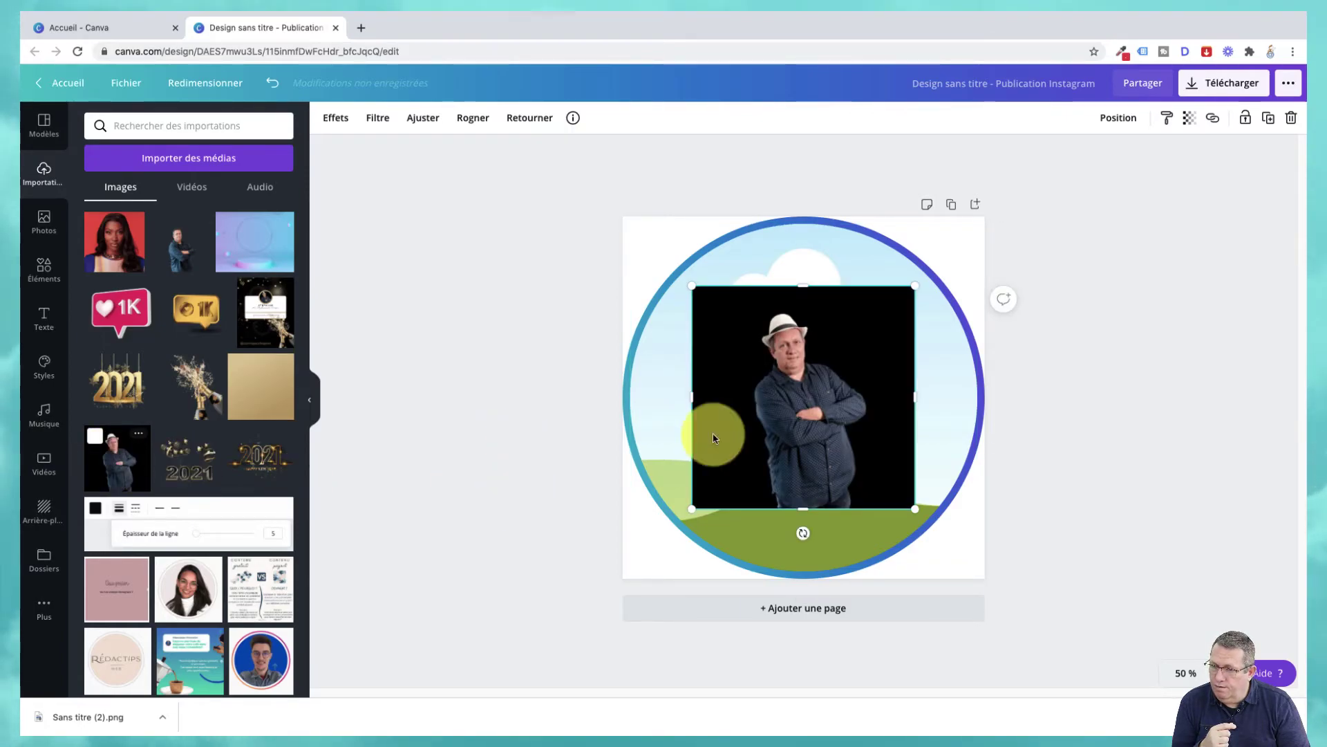
left_click(1291, 118)
left_click_drag(104, 440, 750, 438)
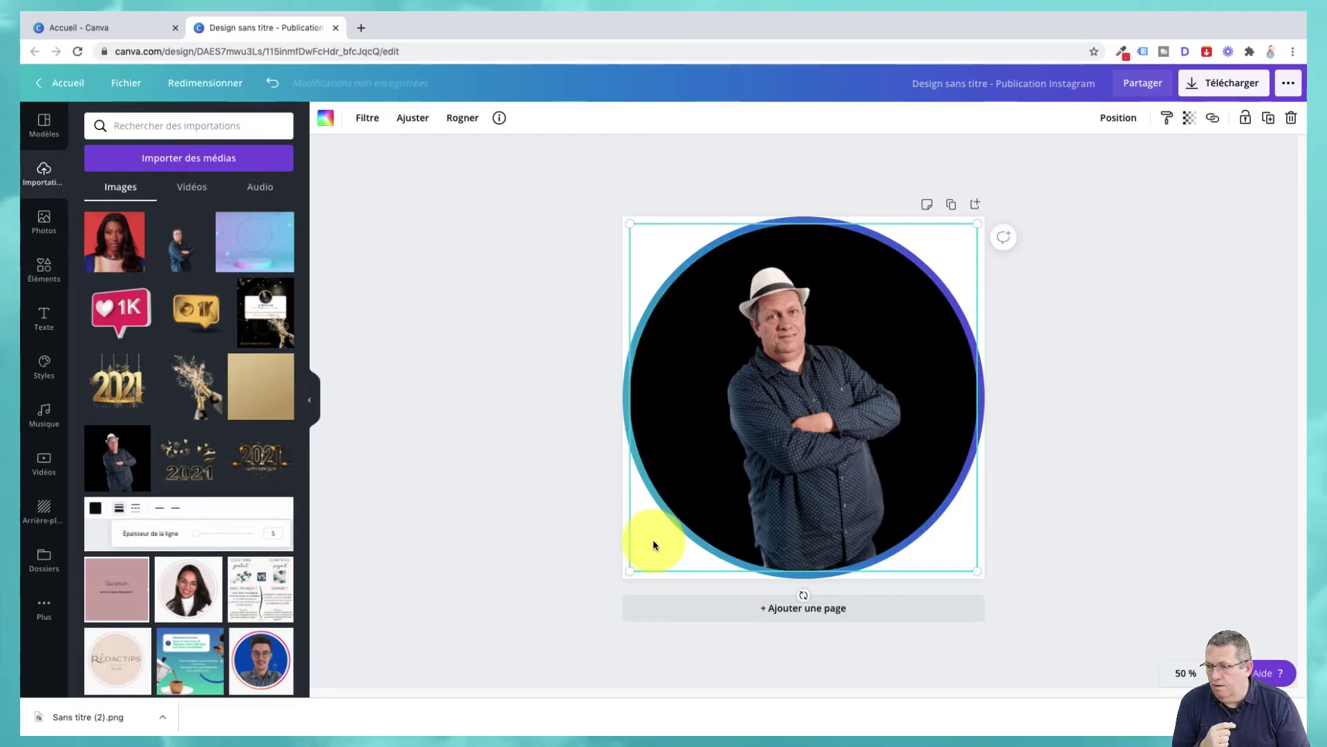
- Enlarge the hat photo inside its circular frame and reposition it so the head and crossed arms fill the circle
double_click(768, 468)
left_click_drag(628, 571, 465, 658)
left_click_drag(832, 397, 946, 363)
left_click(1191, 371)
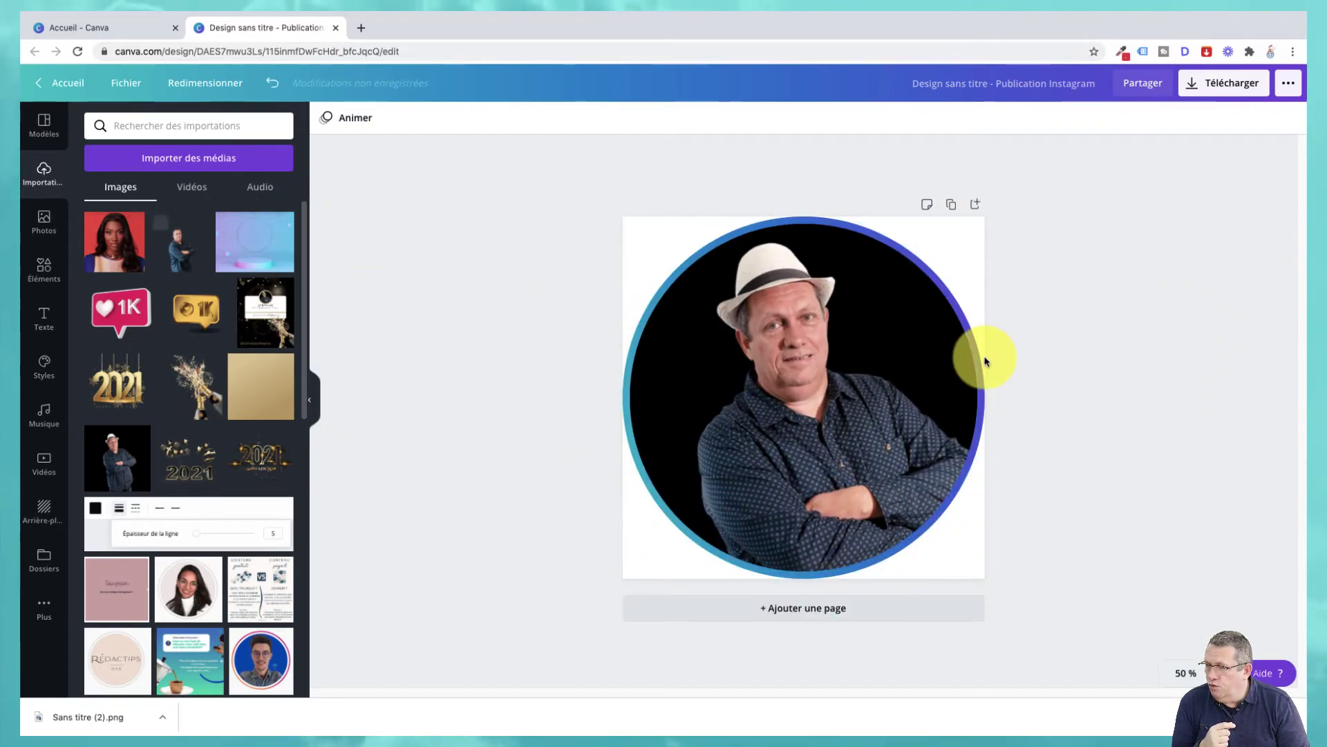
- Remove the hat photo from the circular frame, keeping the empty frame
left_click(899, 351)
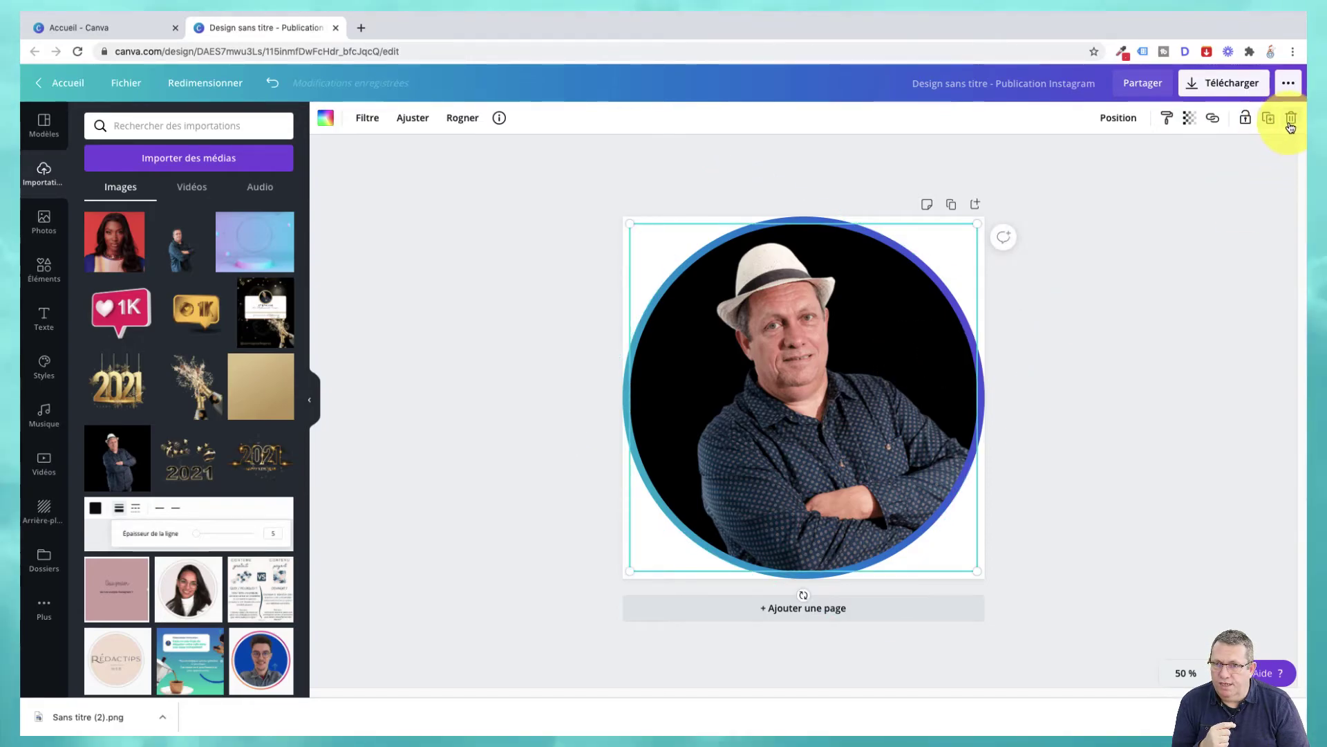
left_click(1293, 122)
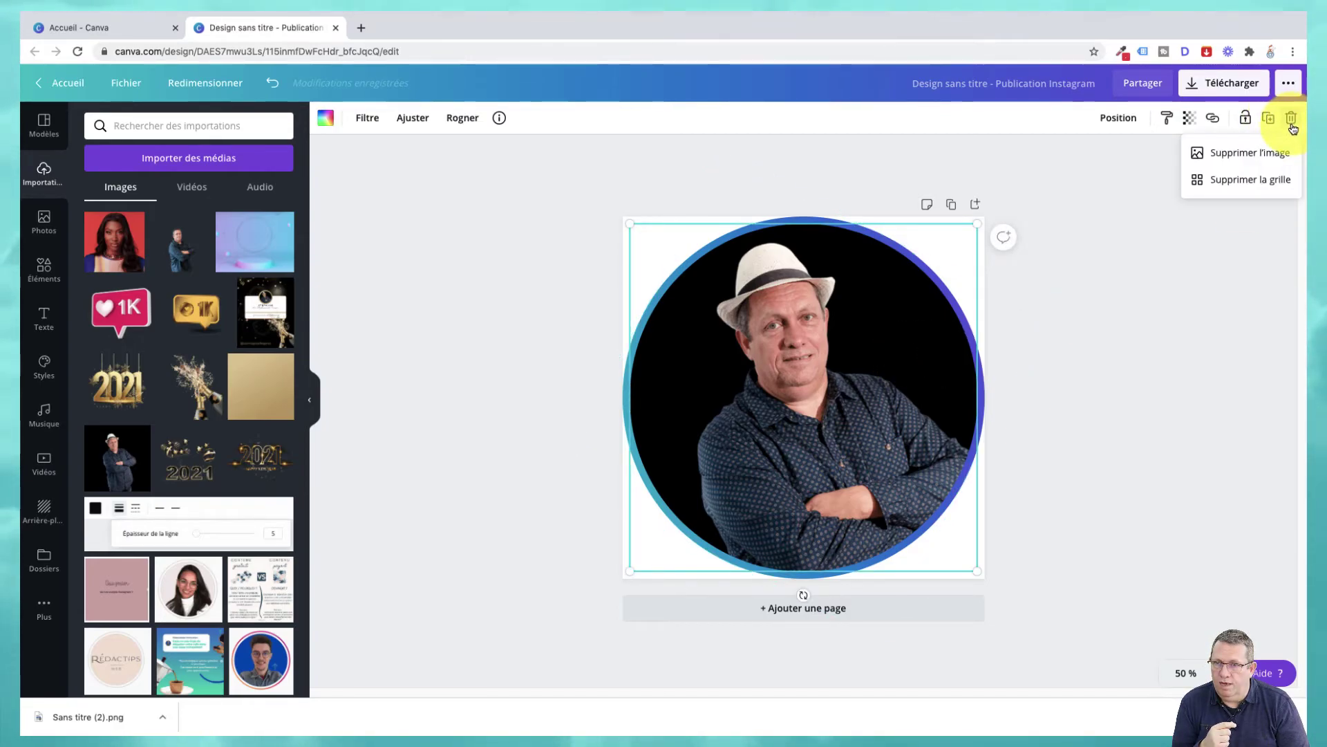
left_click(1258, 148)
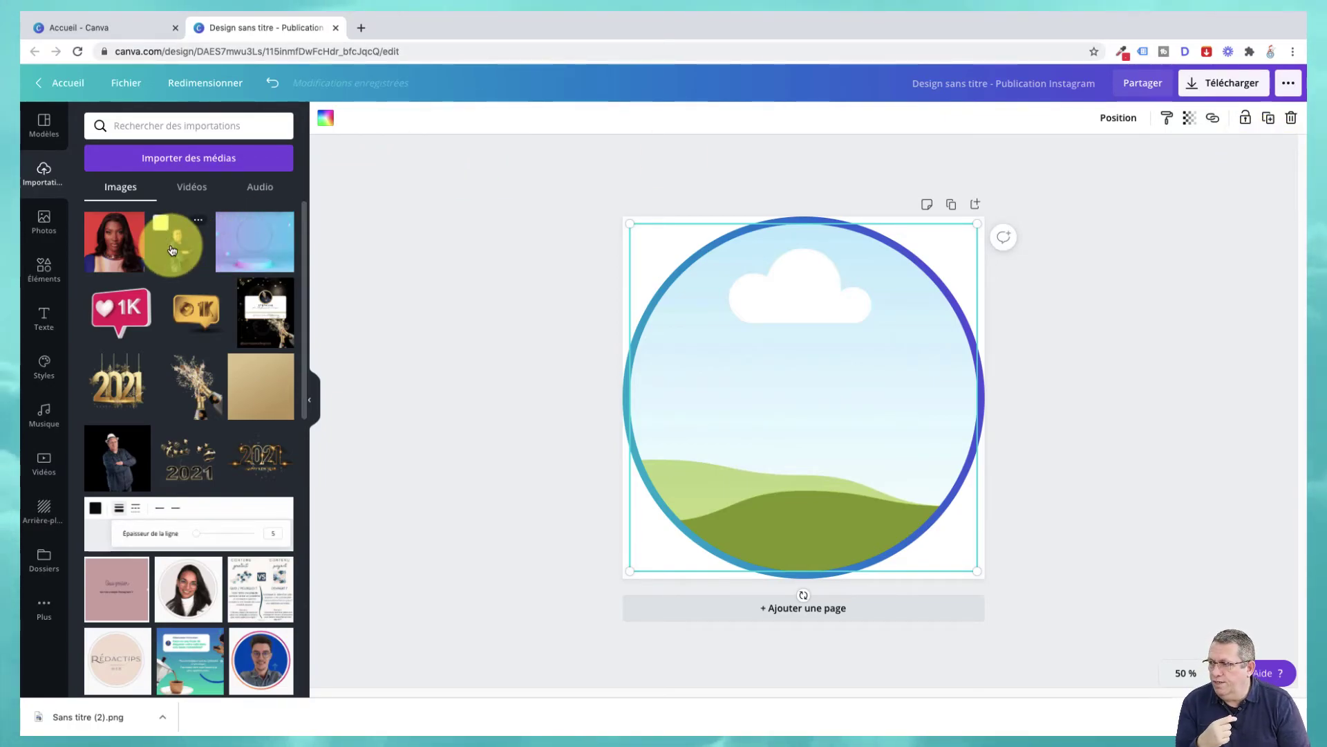
- Place the uploaded background-free cutout of the man in the circular frame and enlarge it so his head and crossed arms fill the circle
left_click_drag(172, 250, 777, 367)
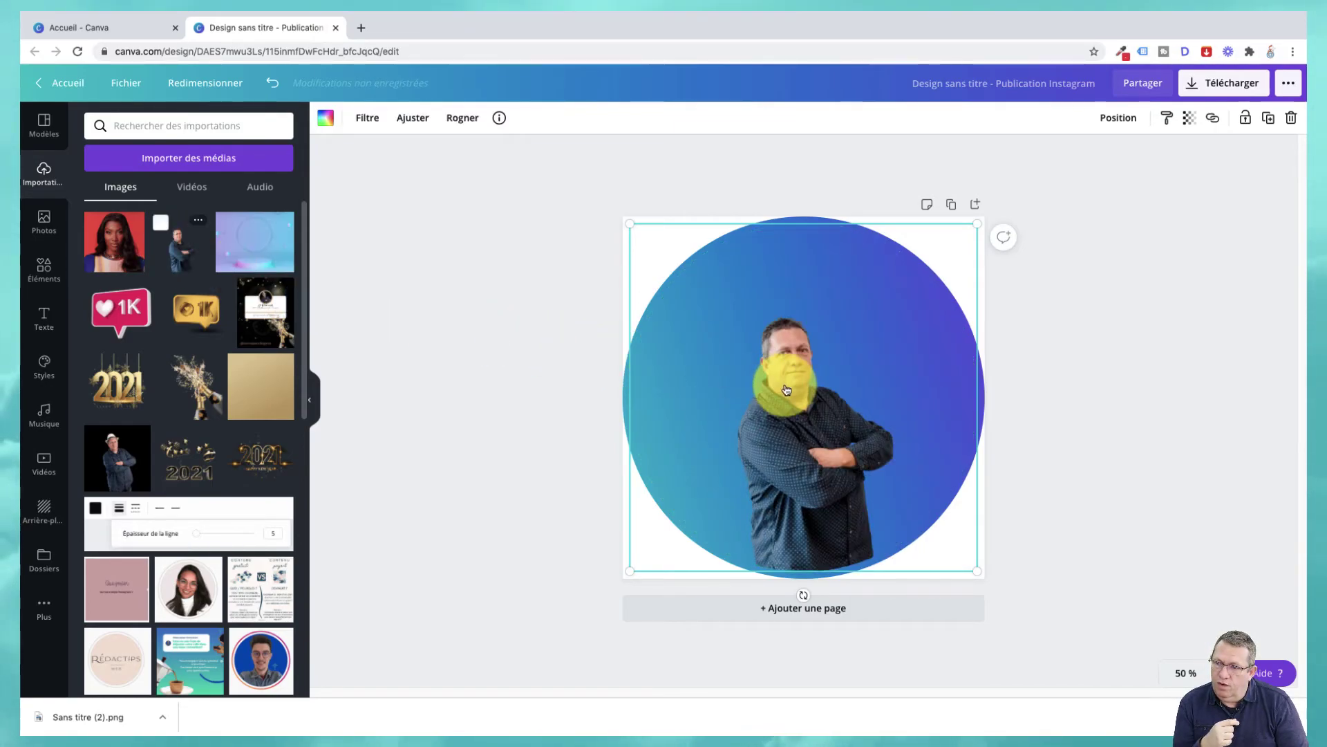
double_click(743, 426)
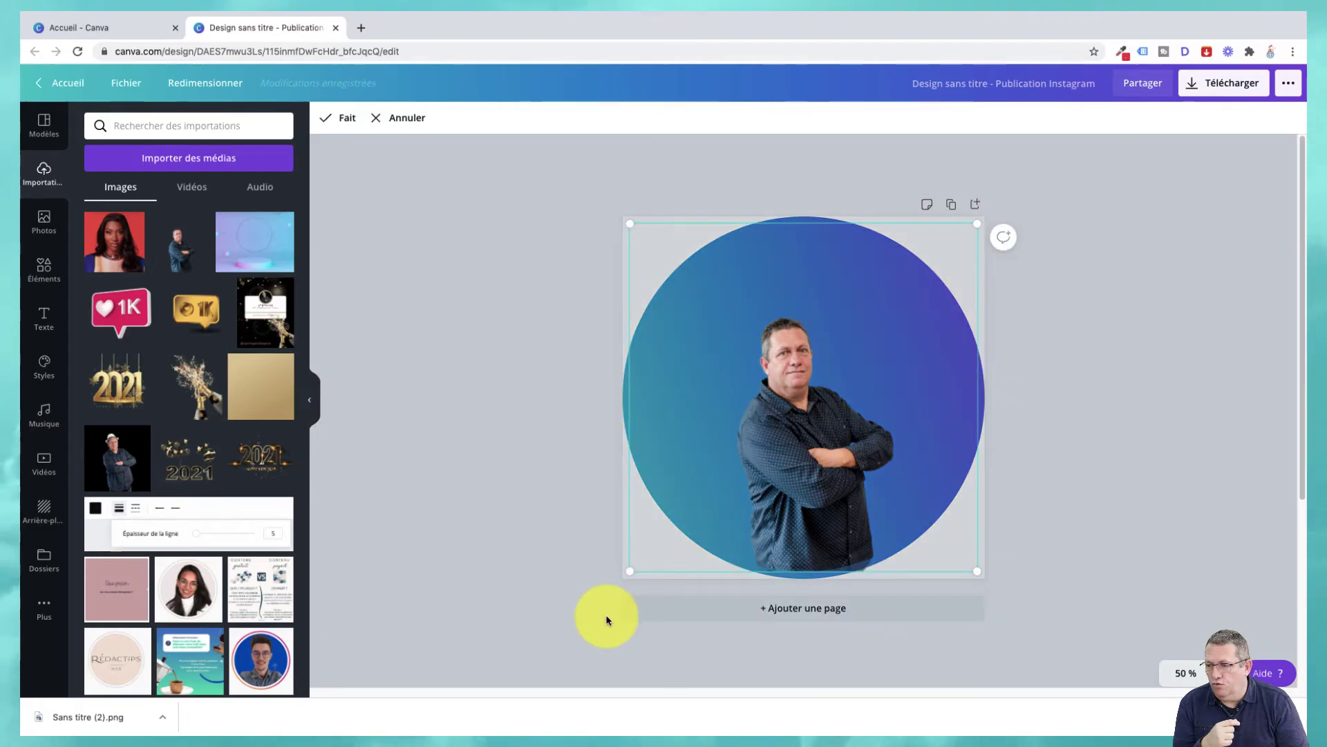
left_click_drag(627, 573, 528, 719)
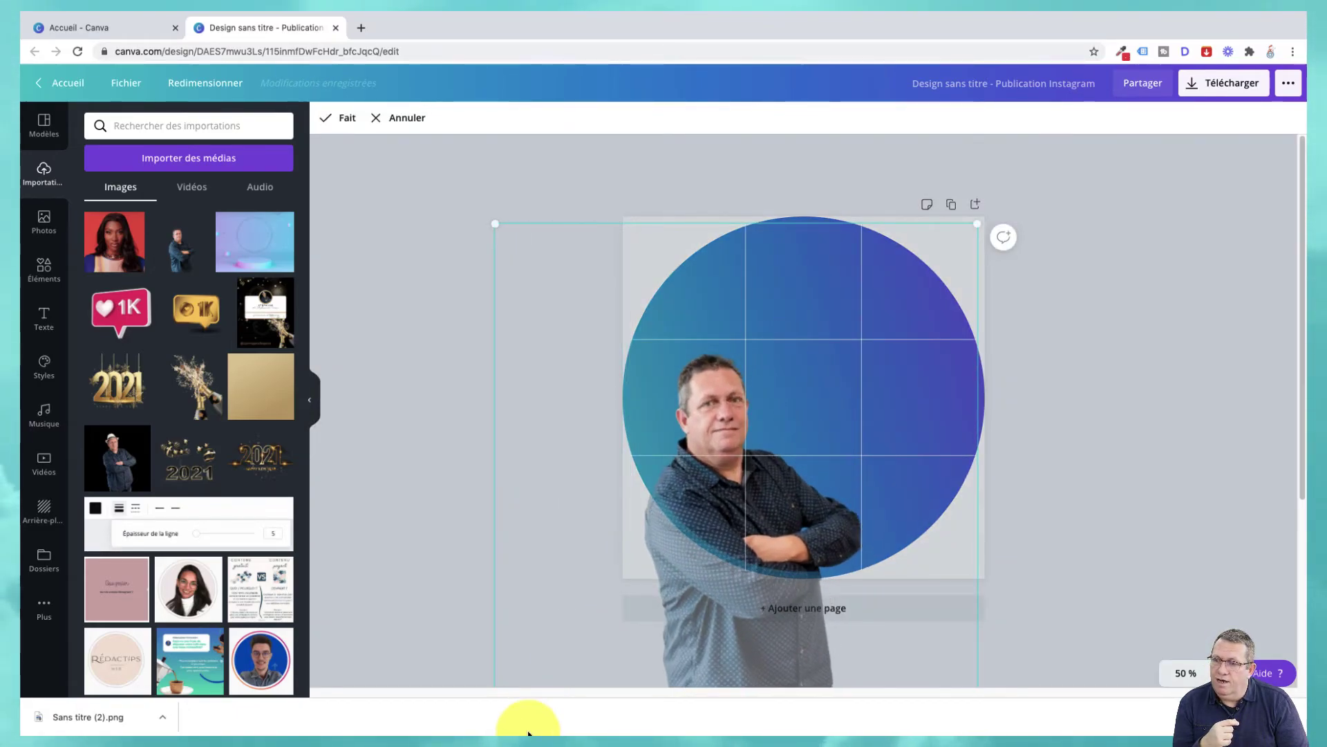
left_click_drag(990, 222, 1245, 180)
left_click(1255, 281)
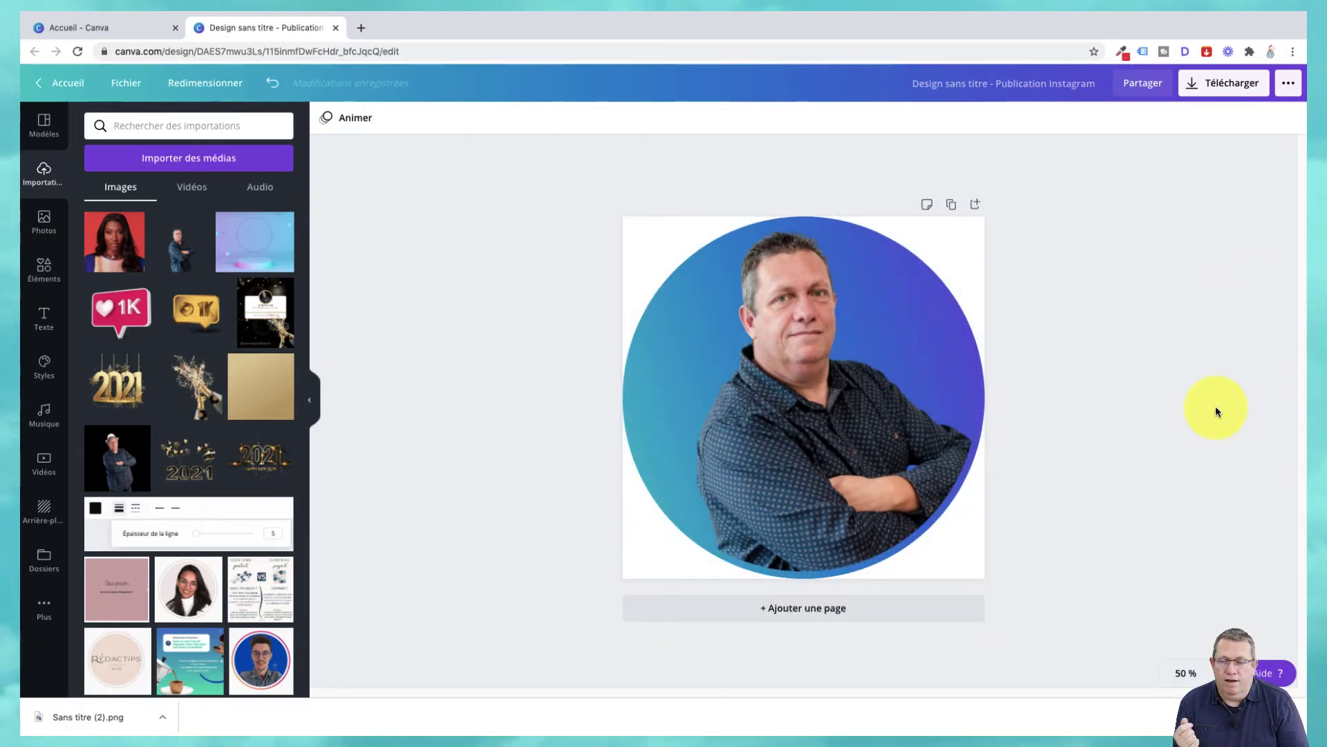
- Send the circular frame with the cutout portrait behind the gradient circle
left_click(658, 281)
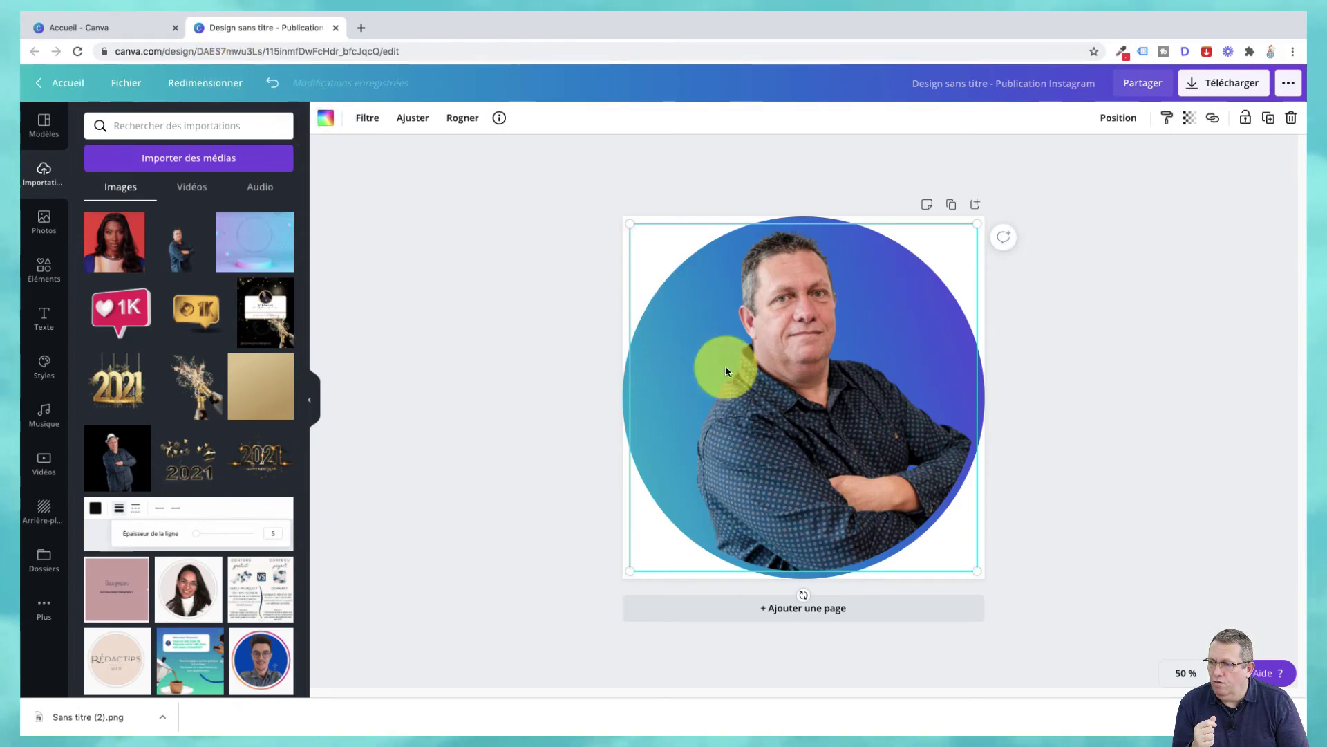
left_click(1123, 119)
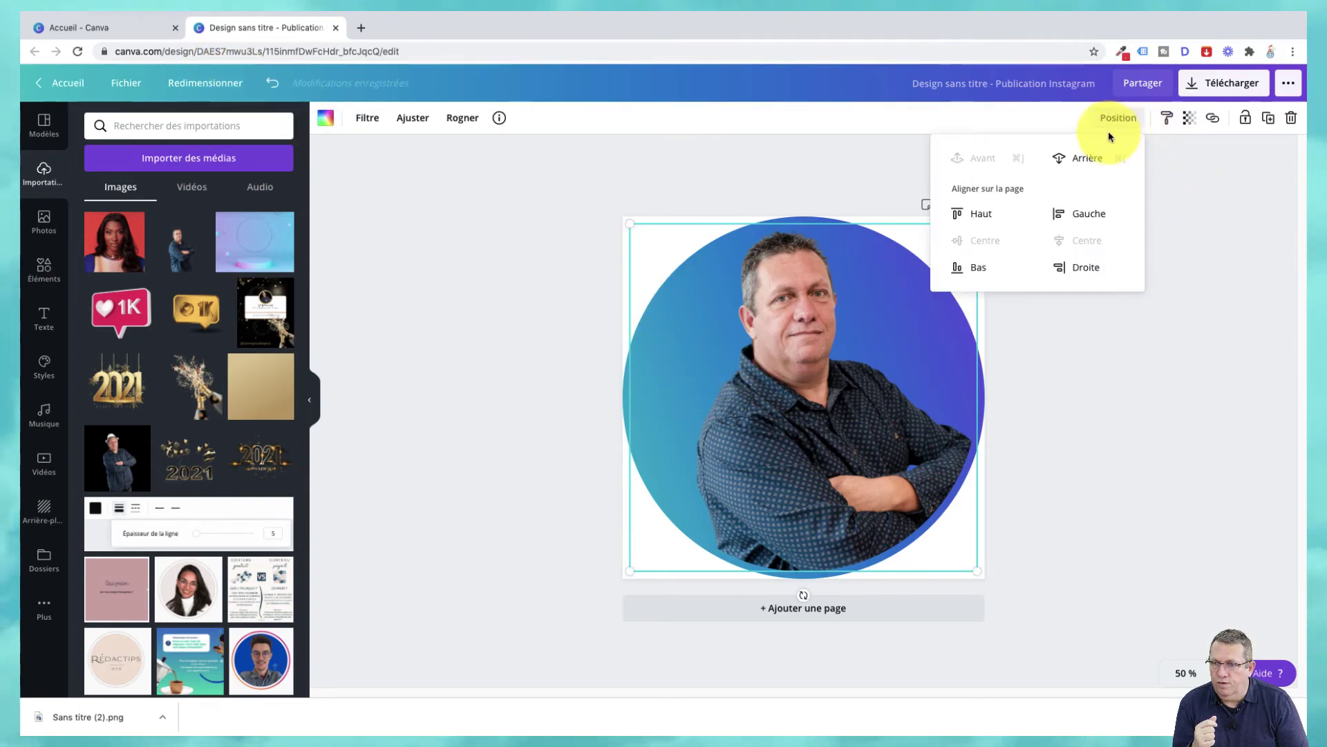
left_click(1099, 157)
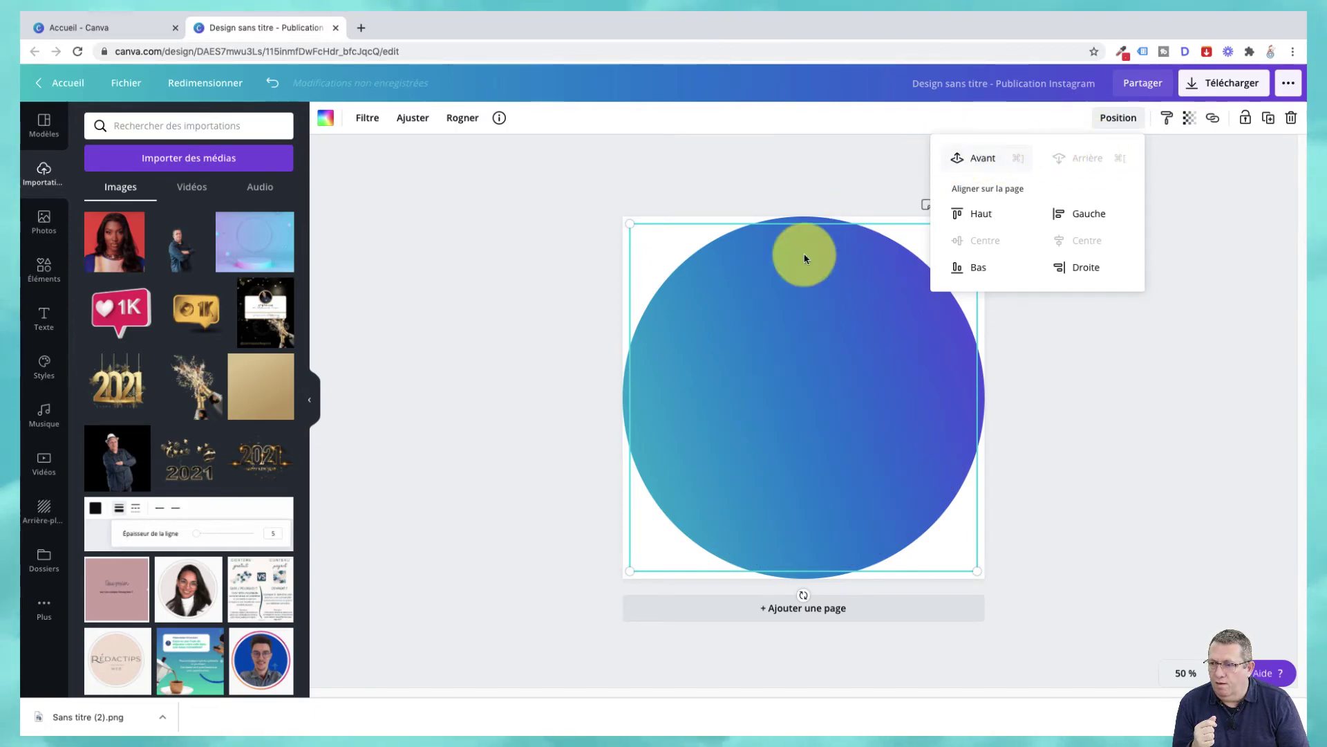
- Recolour the gradient circle, replacing teal with the light green of the carrousel reminder palette and purple with the default dark blue
left_click(765, 285)
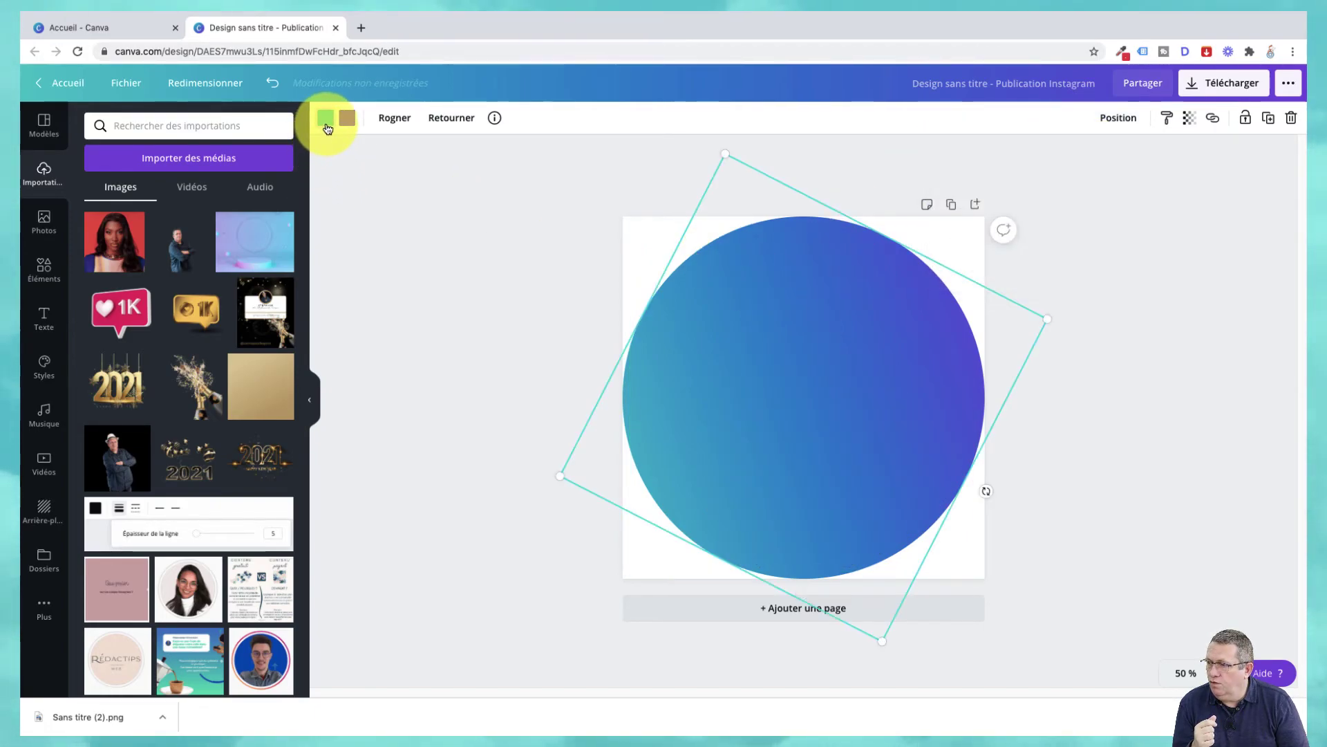
left_click(326, 124)
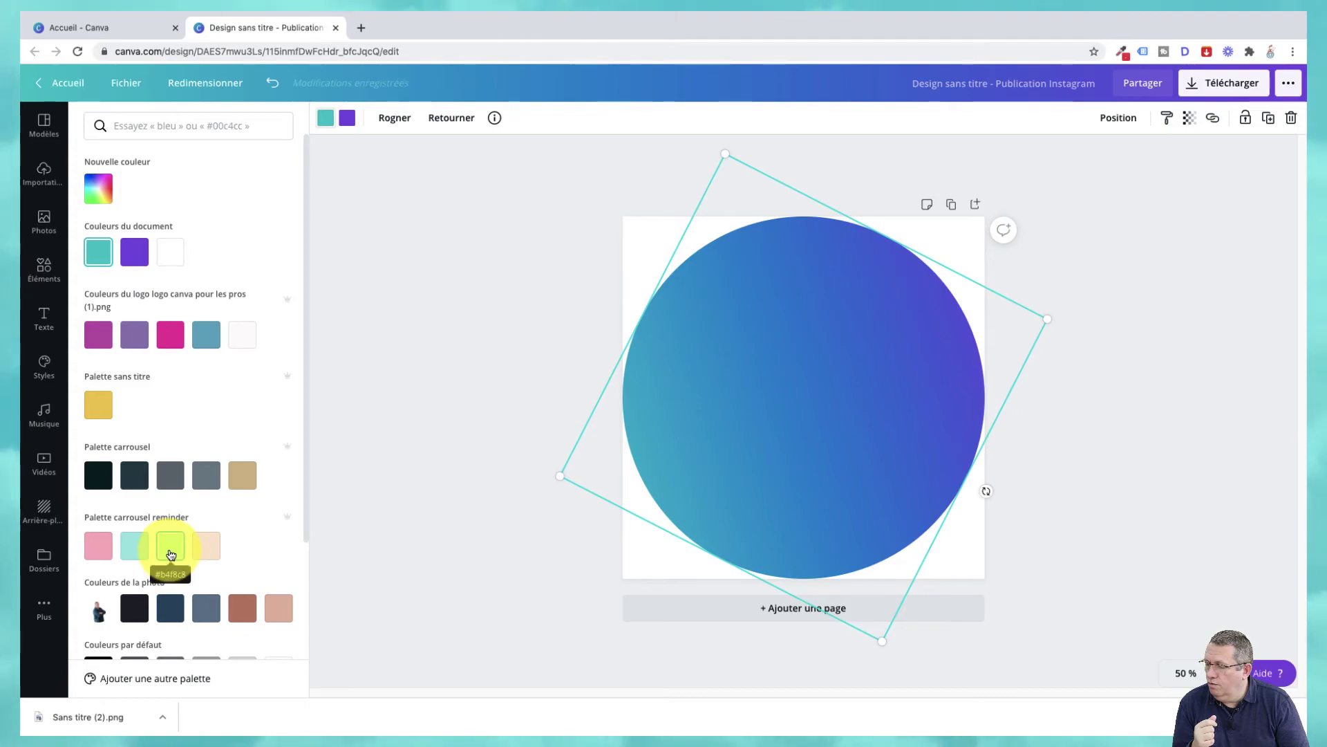
left_click(171, 550)
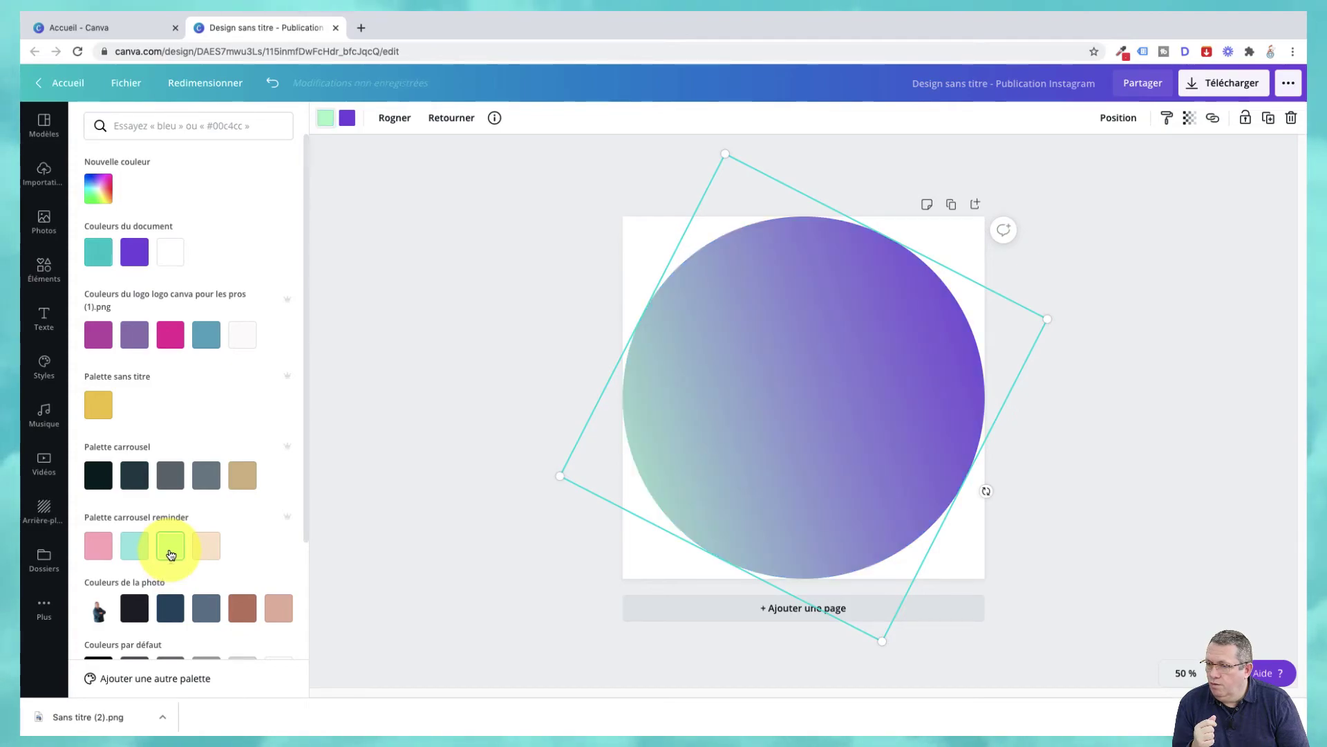
left_click(347, 117)
scroll(262, 540, "down", 3)
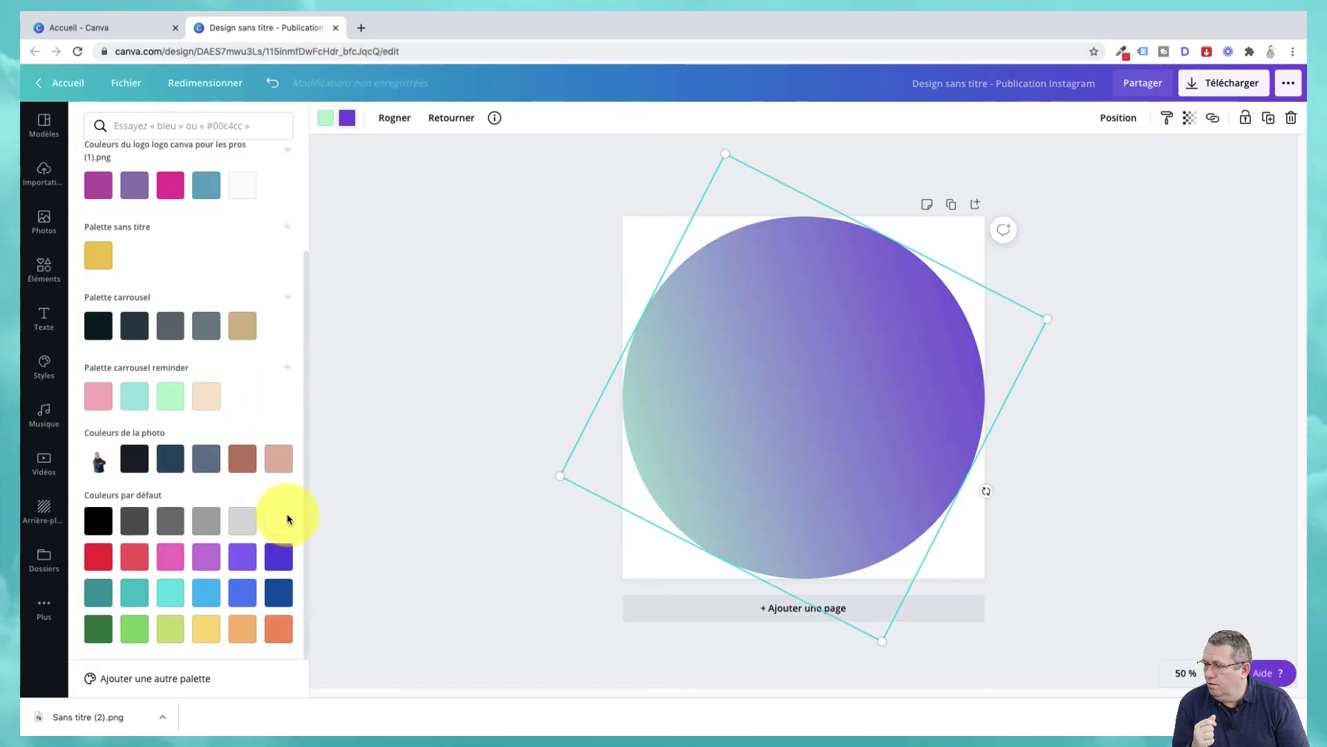
left_click(278, 592)
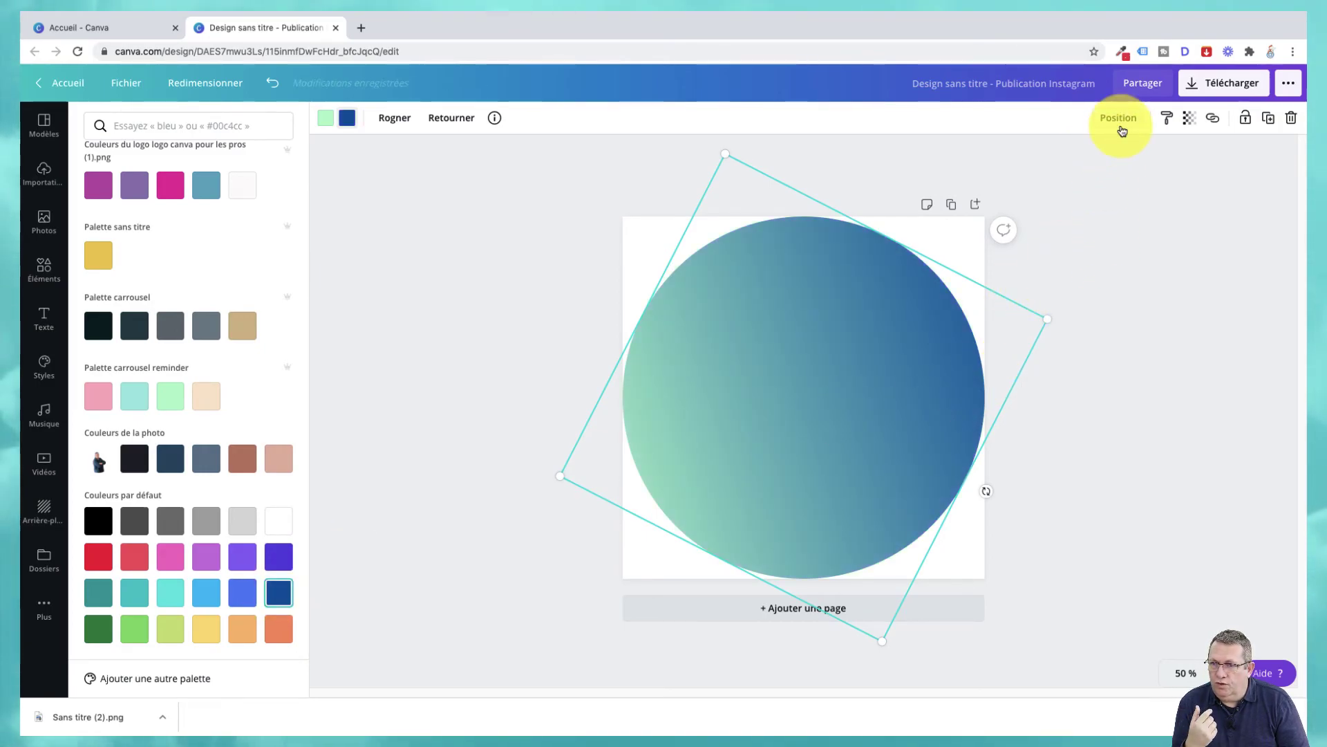
- Send the recoloured gradient circle behind the cutout portrait and deselect it
left_click(1121, 123)
left_click(1097, 159)
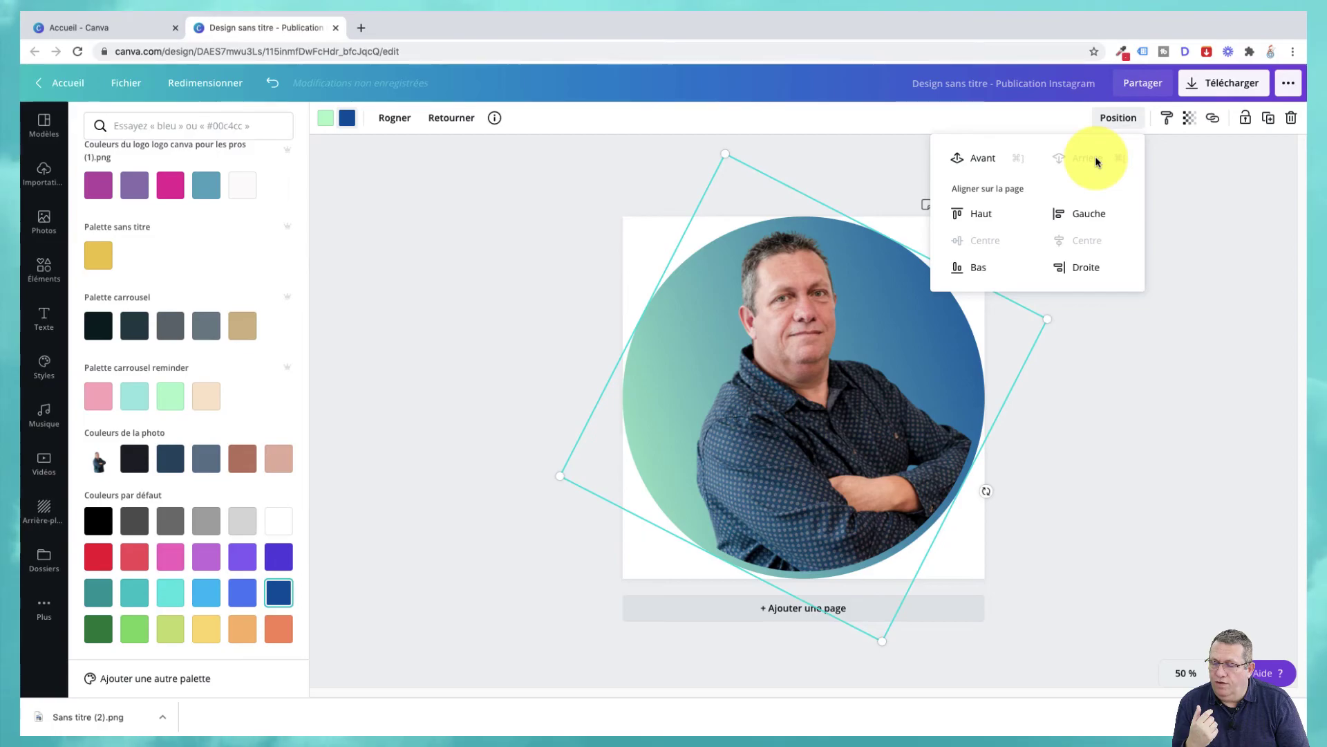
left_click(1180, 375)
left_click(1191, 377)
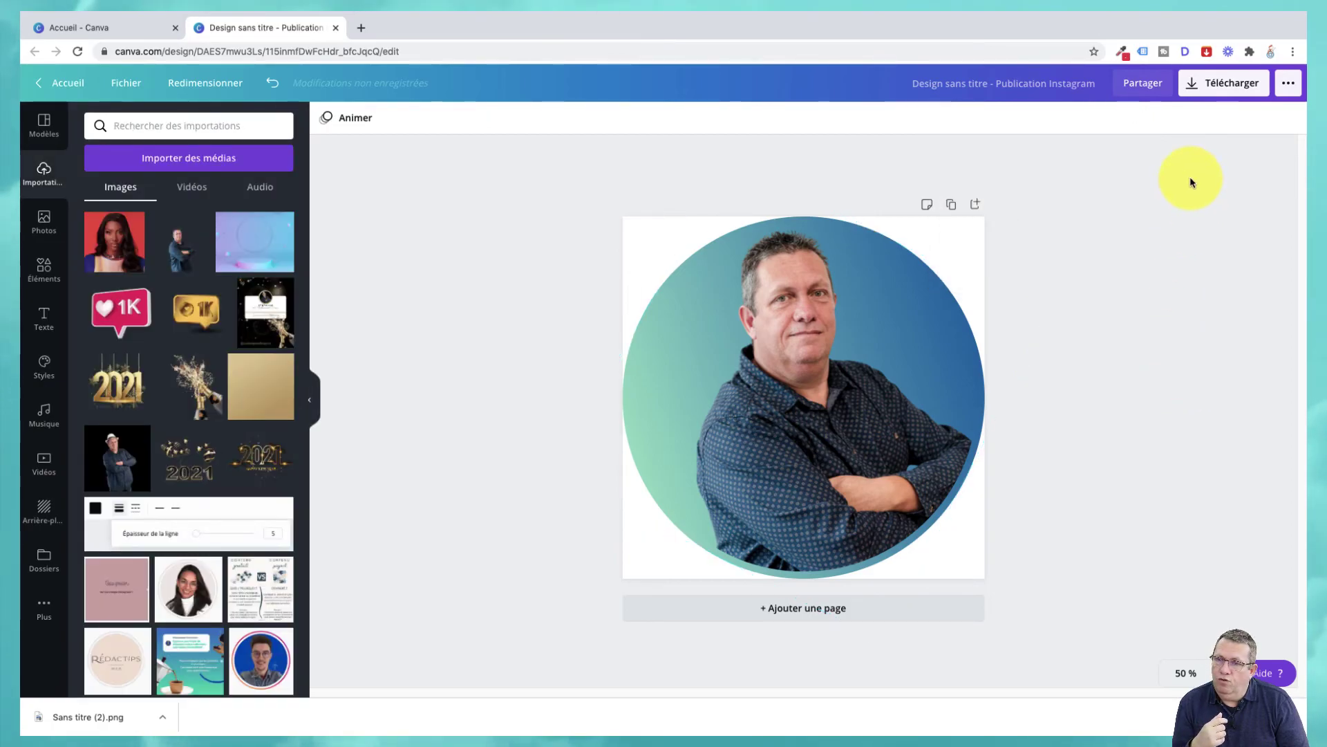